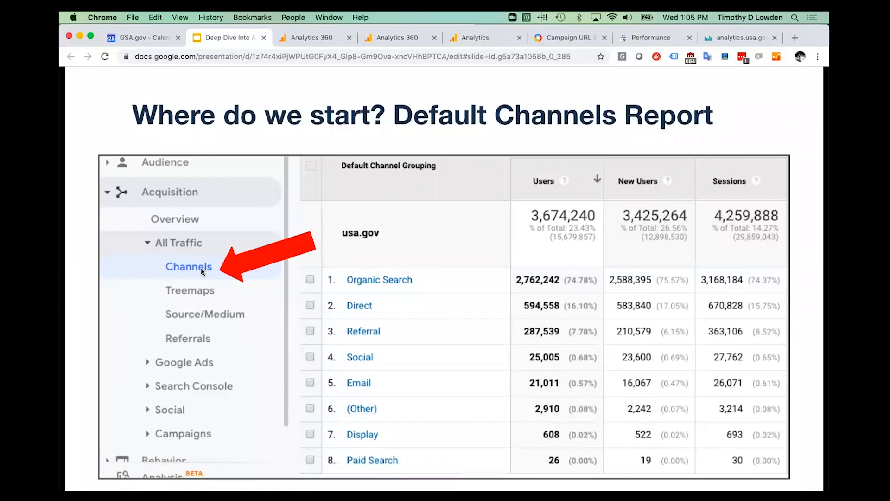
Switch to the Analytics 360 Channels report and examine the analytics.usa.gov segment's users trend and channel table.
left_click(305, 38)
scroll(384, 284, "down", 5)
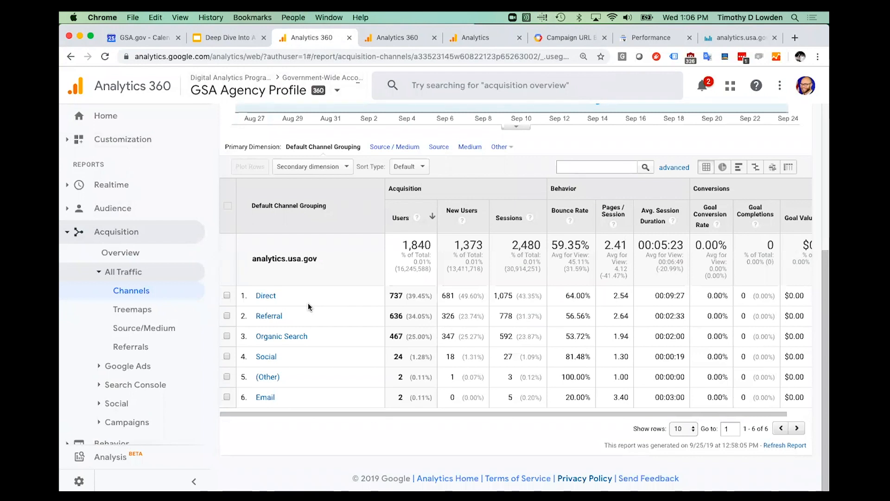
scroll(308, 303, "up", 5)
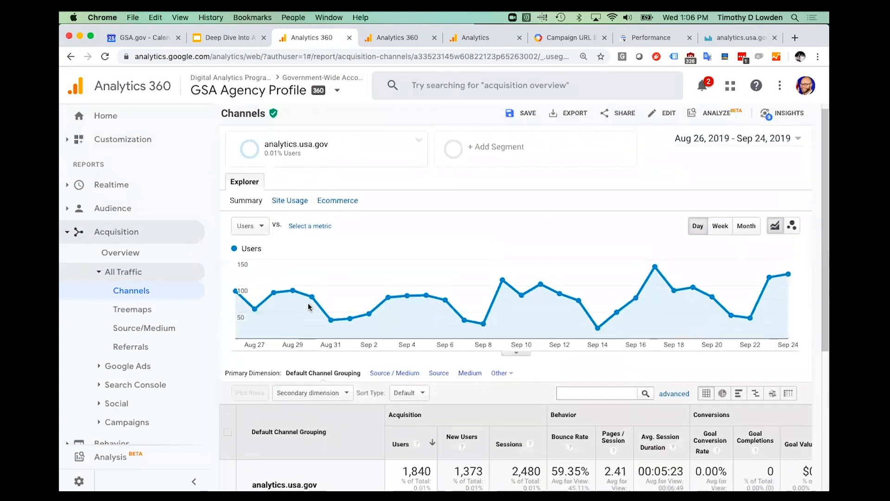
mouse_move(284, 155)
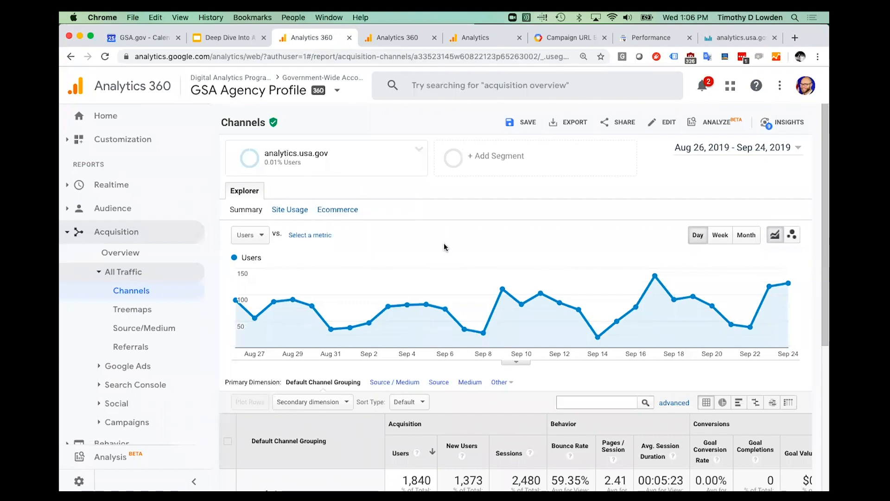
mouse_move(345, 158)
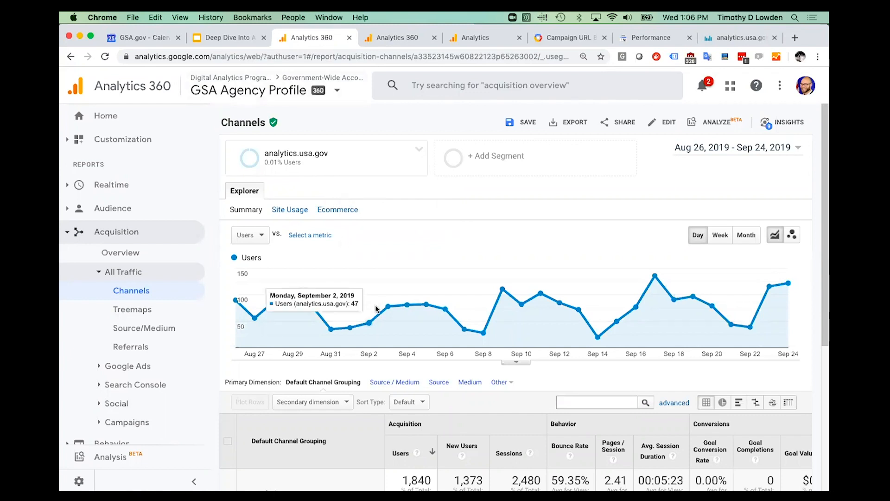
scroll(376, 310, "down", 5)
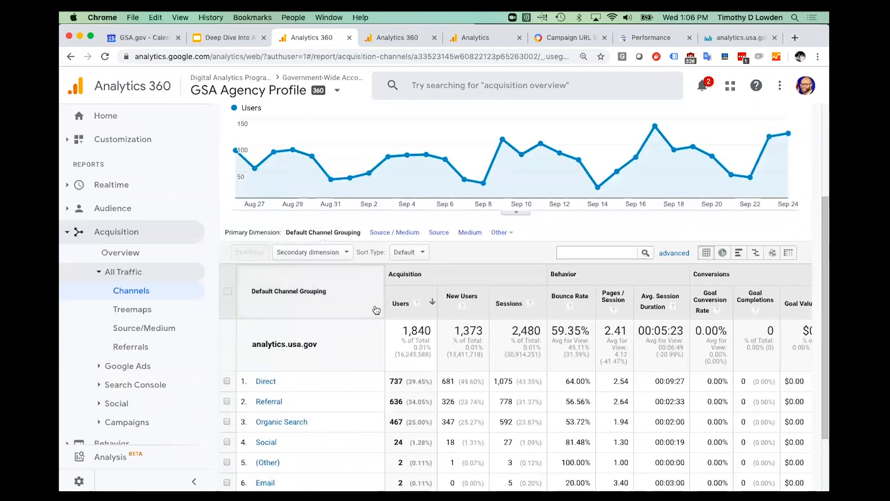
scroll(376, 309, "up", 5)
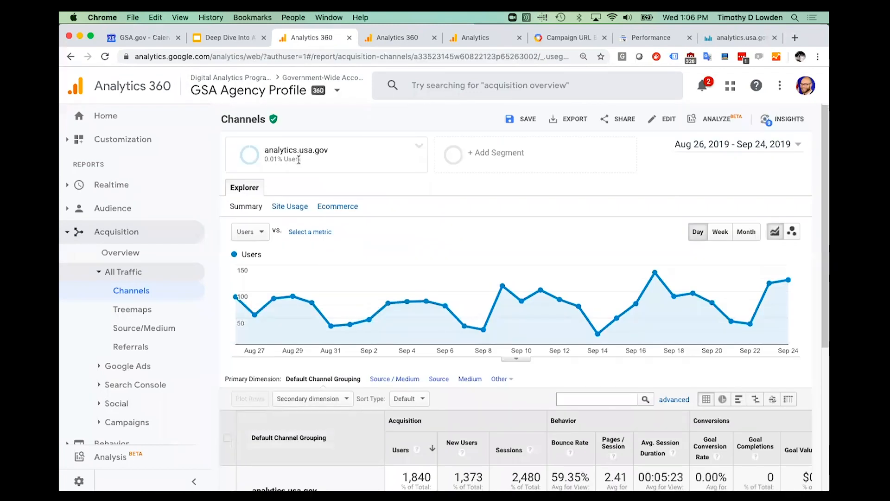
mouse_move(354, 283)
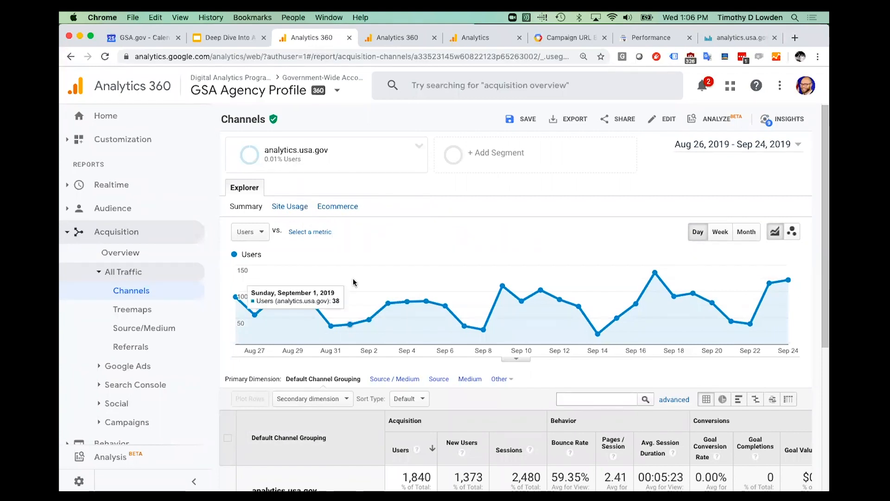
Switch to the analytics.usa.gov site and look over its dashboard for All Participating Websites.
left_click(735, 37)
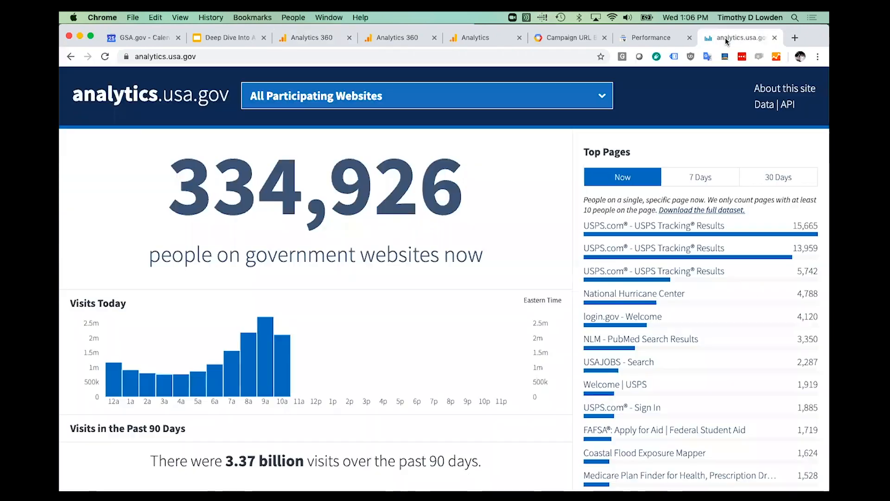
scroll(466, 208, "down", 3)
scroll(466, 208, "up", 3)
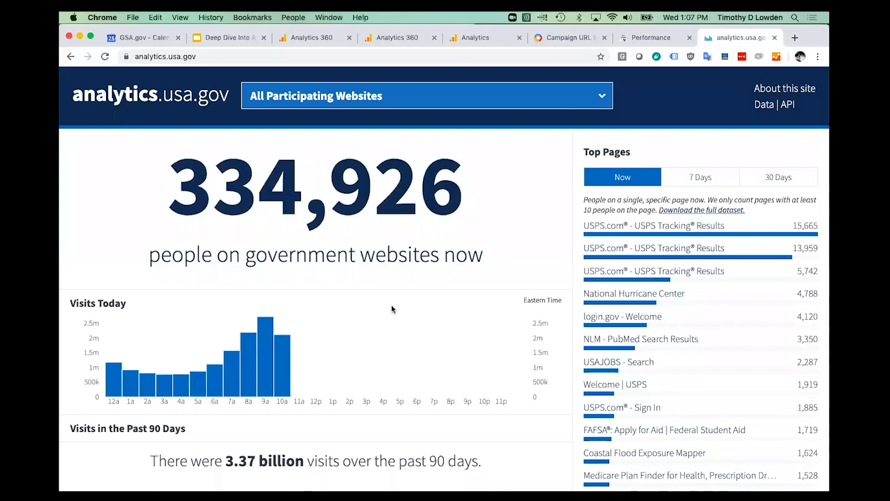
left_click(297, 38)
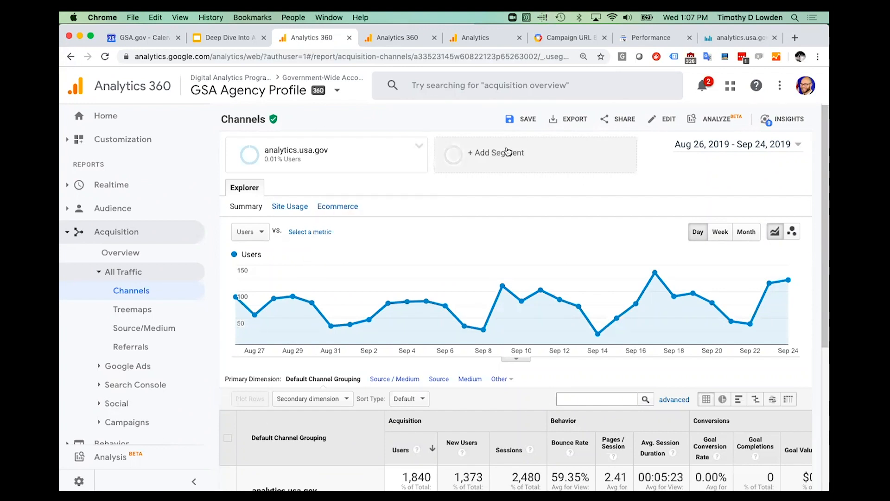
left_click(711, 39)
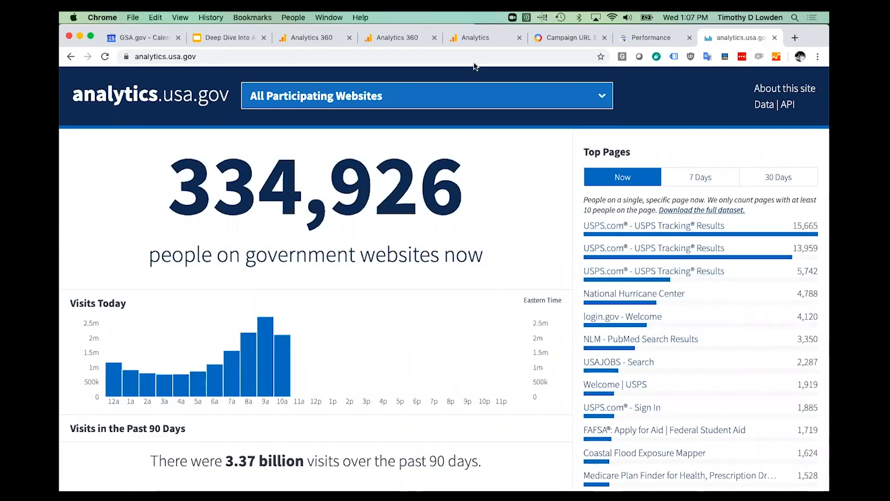
Return to the Analytics 360 Channels report and review the metrics in the Default Channel Grouping table.
left_click(311, 37)
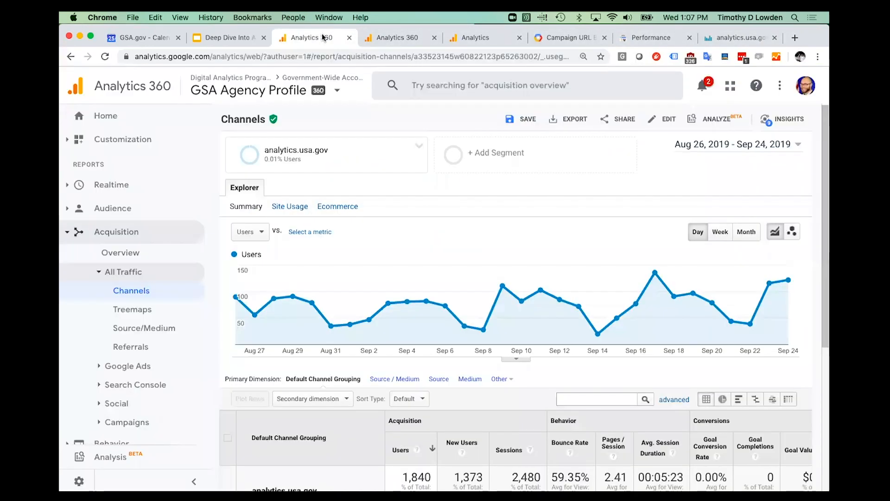
scroll(374, 276, "down", 2)
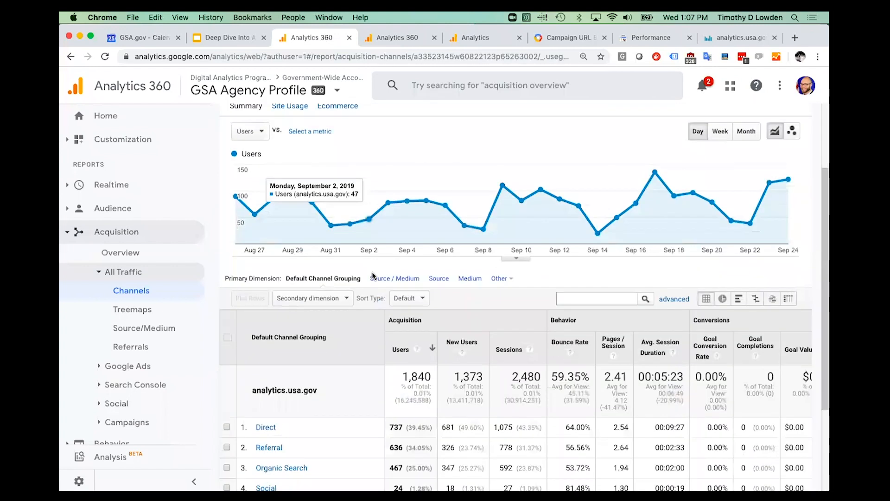
scroll(372, 275, "down", 2)
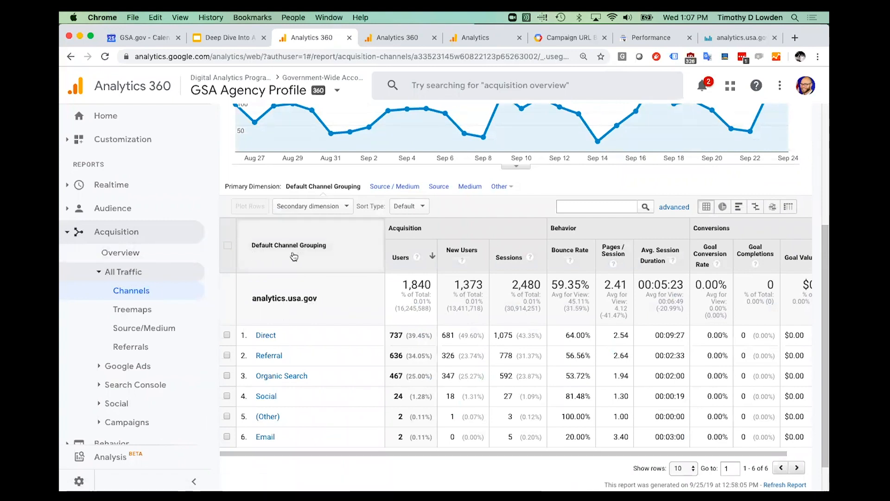
scroll(328, 322, "down", 2)
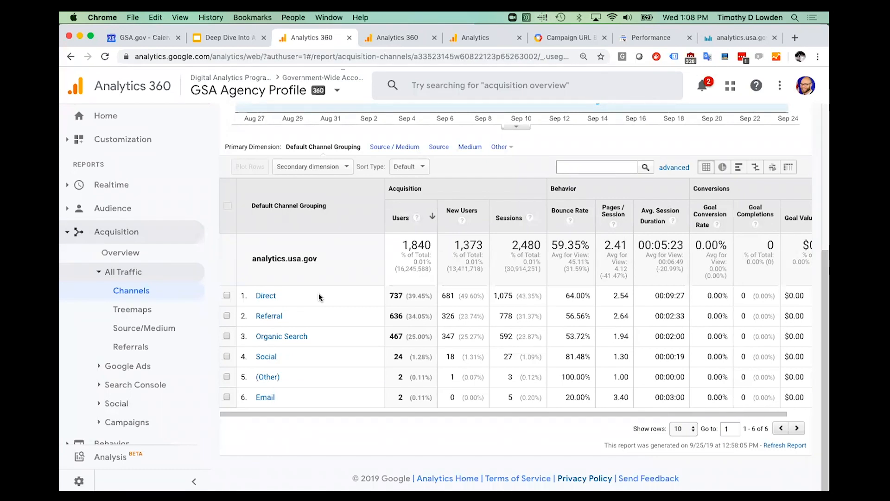
Switch to the Google Slides deck and advance to the Organic Search slide, revealing its "What is it (in theory)" text.
left_click(217, 41)
key("Right")
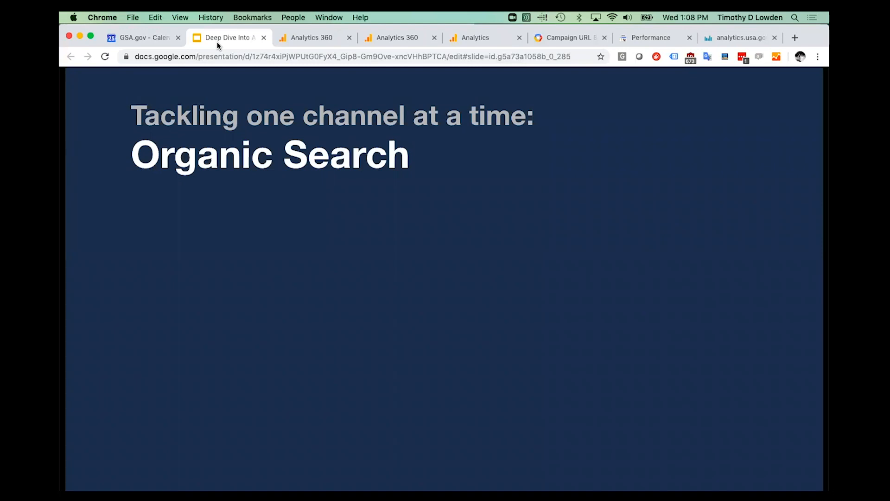
key("Right")
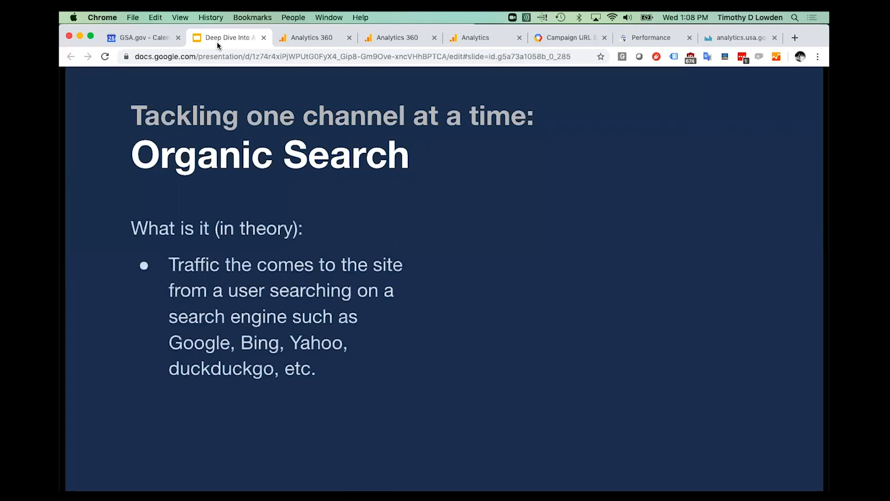
left_click(302, 37)
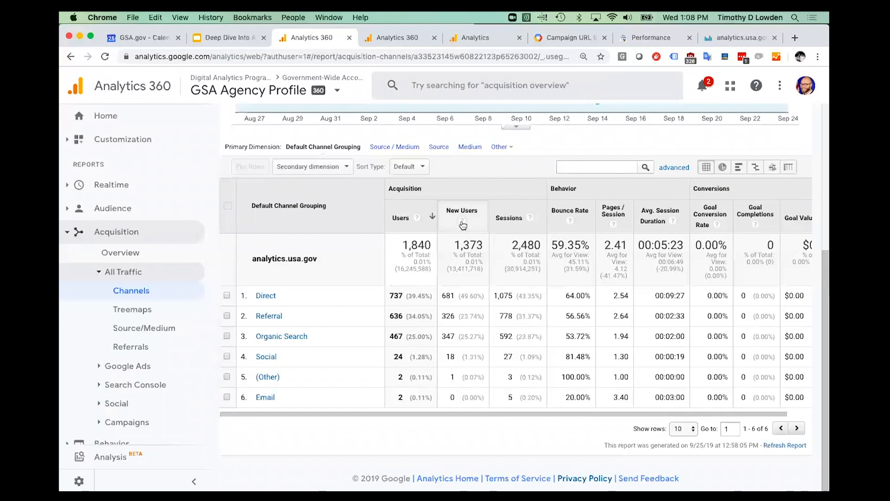
left_click(220, 36)
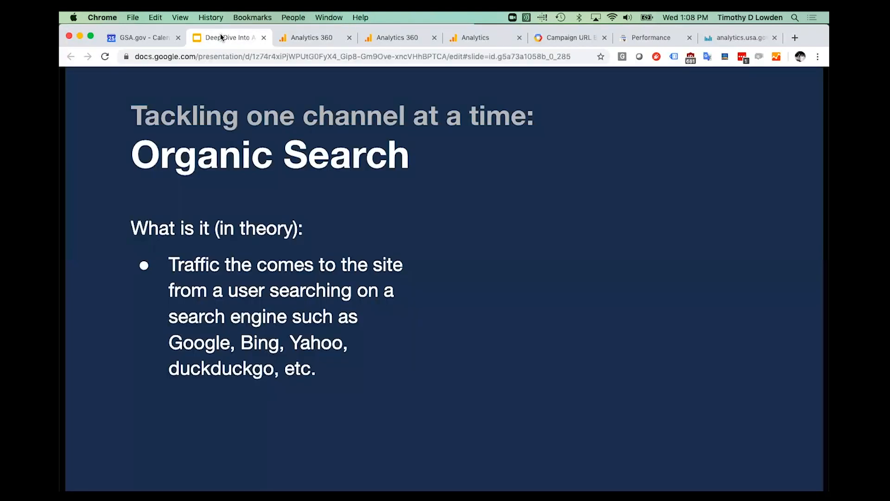
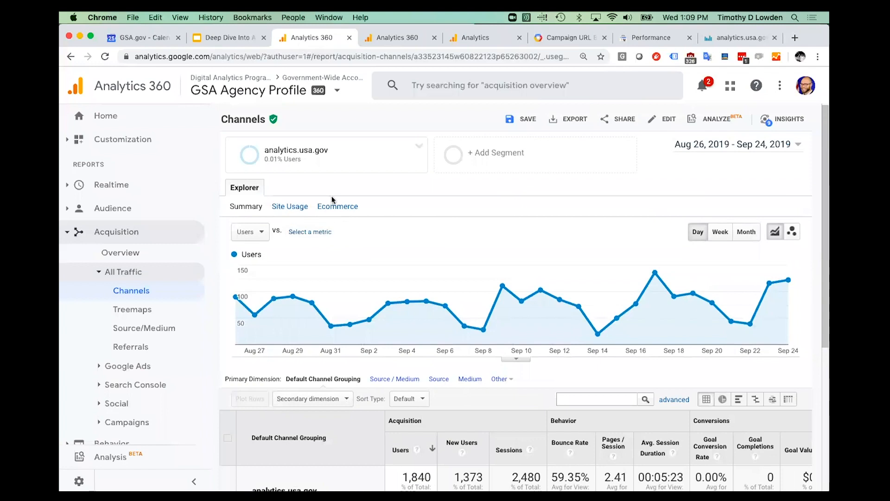
Drill into the Organic Search channel's keywords and highlight the (not provided) keyword's percentage of users.
scroll(332, 195, "up", 5)
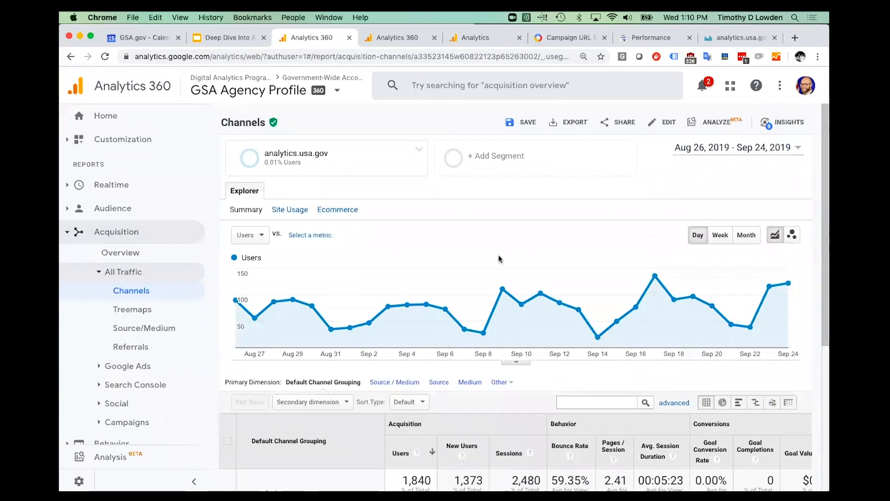
scroll(390, 278, "down", 5)
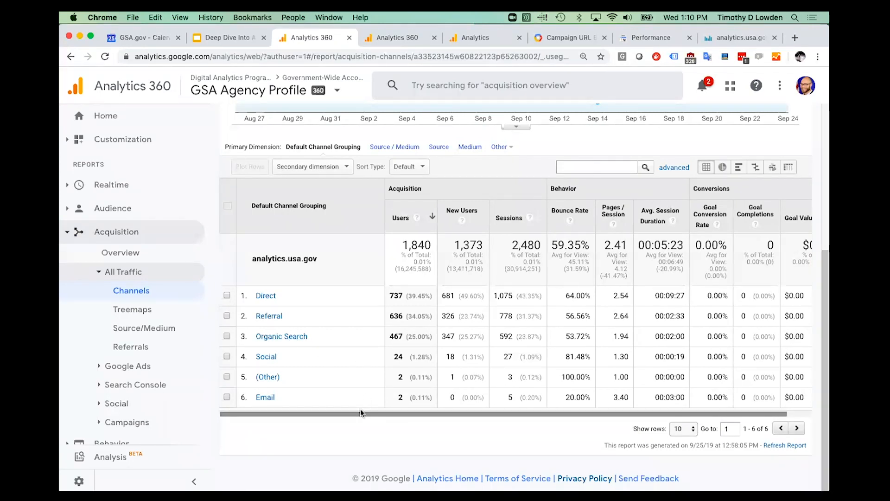
left_click(281, 337)
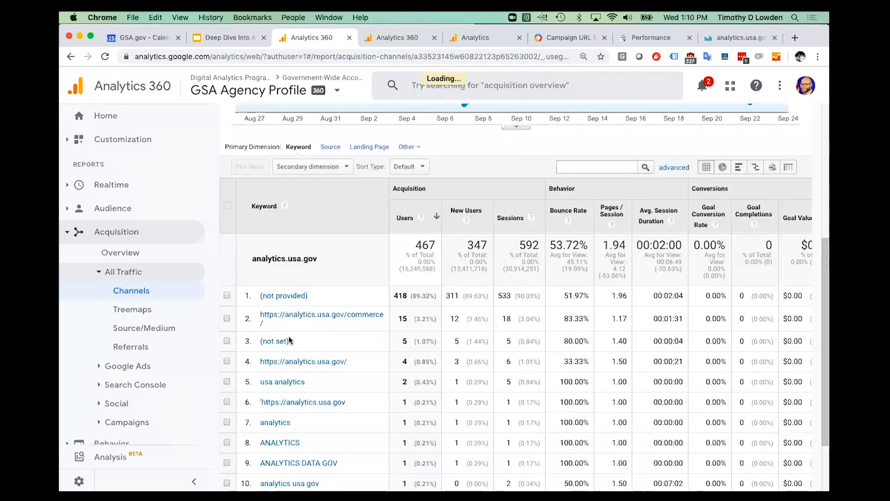
scroll(336, 370, "up", 1)
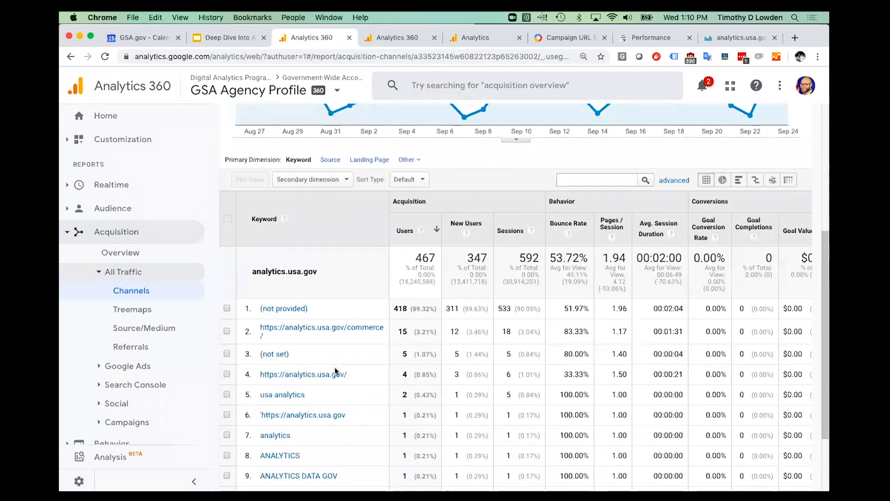
scroll(337, 371, "down", 2)
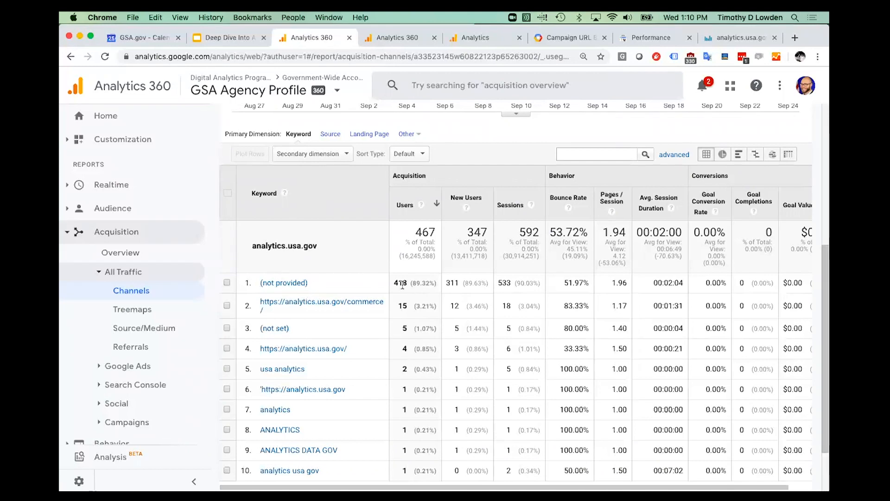
left_click_drag(410, 284, 437, 285)
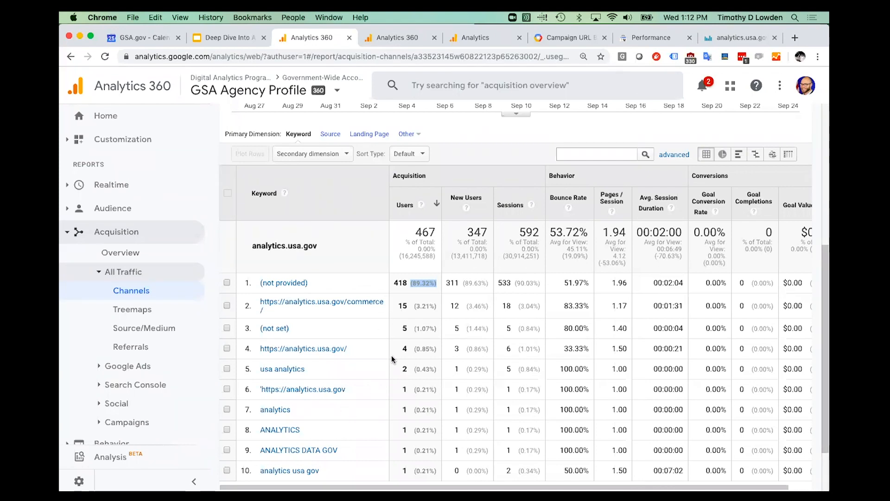
Leave the Organic Search keyword breakdown and return to the Channels report for all channel groupings.
scroll(392, 358, "down", 2)
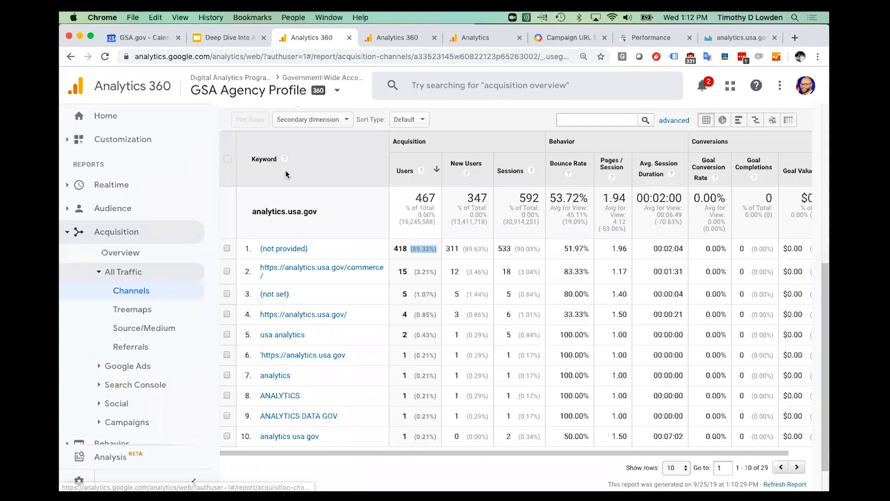
scroll(278, 176, "up", 5)
scroll(311, 254, "up", 1)
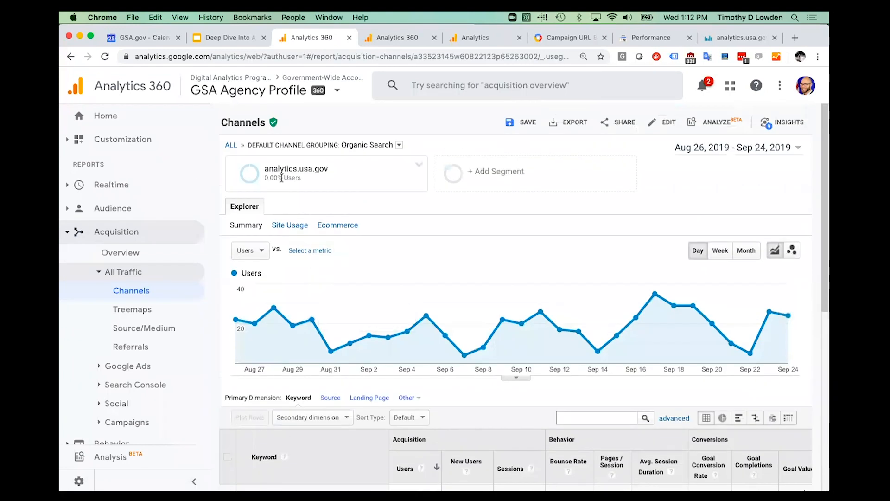
left_click(231, 146)
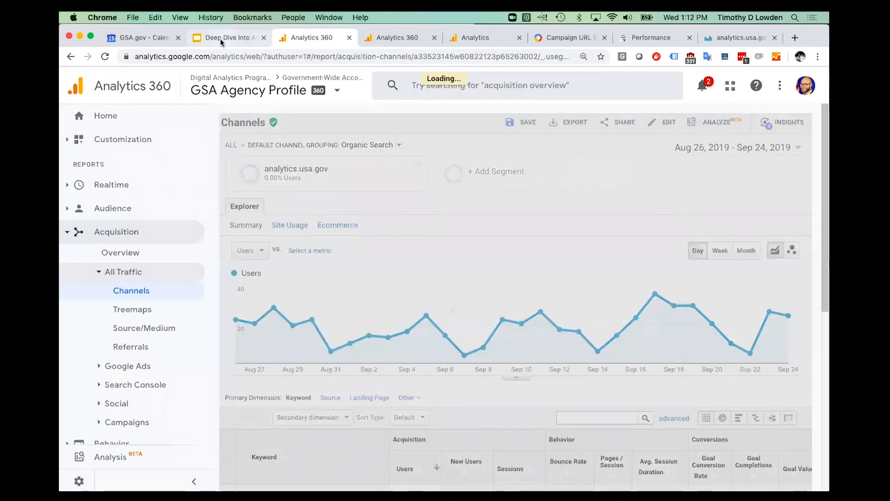
Switch to the Google Slides deck and advance to the Direct slide, revealing its "What is it (in theory)" text.
left_click(221, 38)
key("Right")
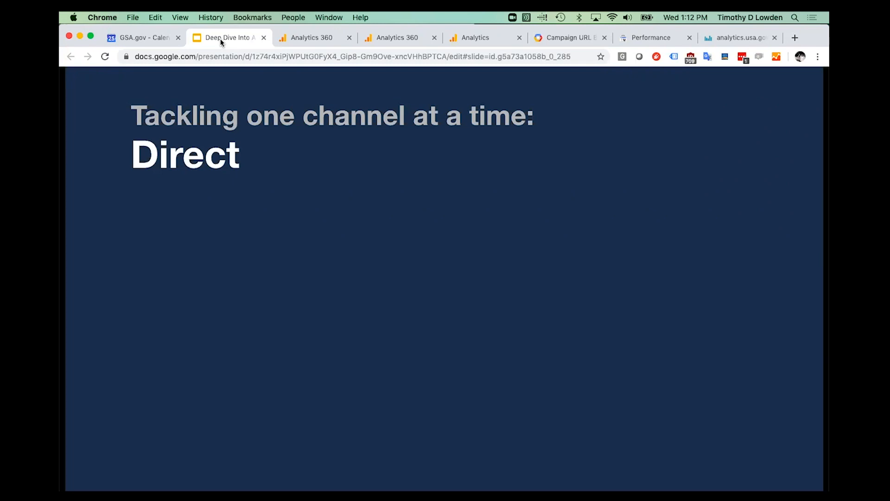
key("Right")
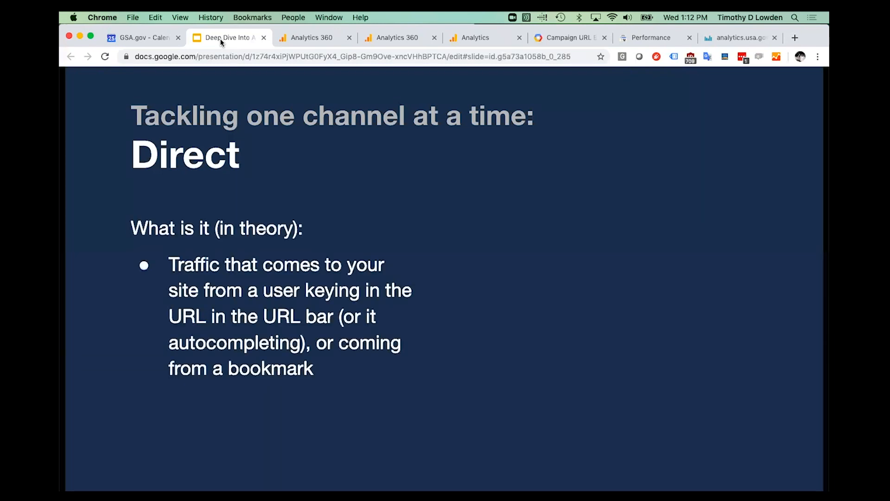
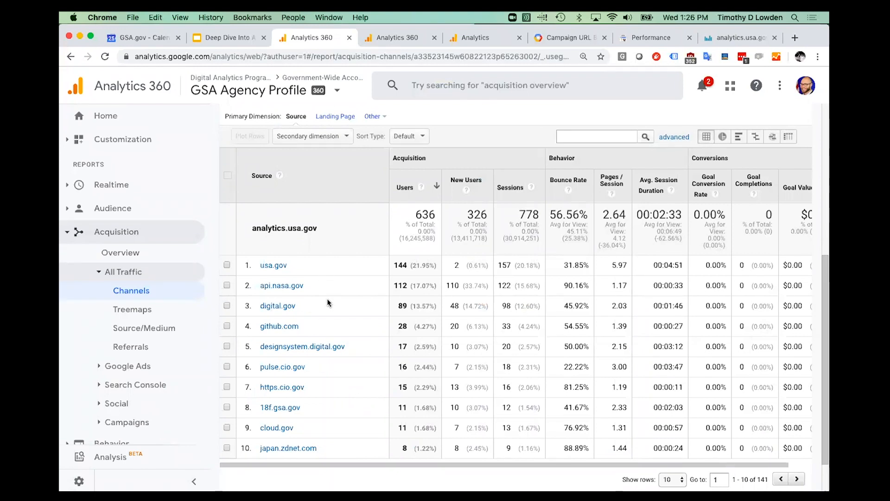
View the referral paths of the digital.gov source, go back to the source list, and switch to the Referral slide in Google Slides.
left_click(277, 305)
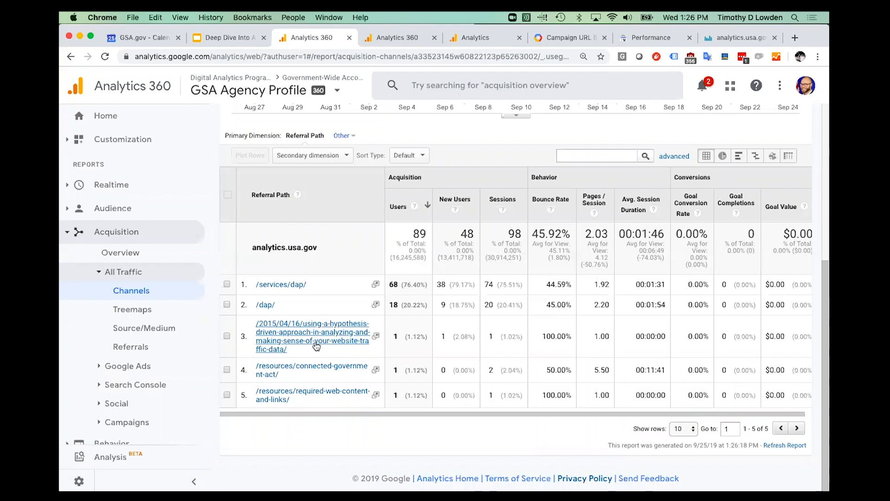
left_click(72, 57)
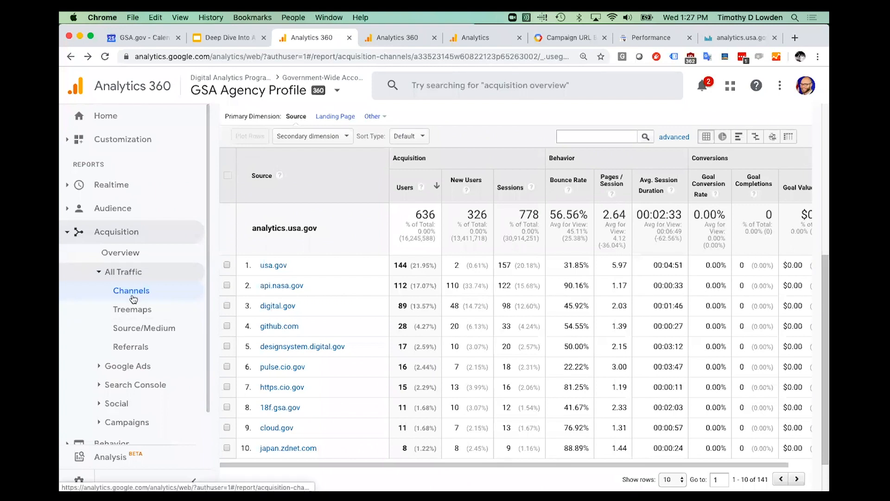
left_click(215, 37)
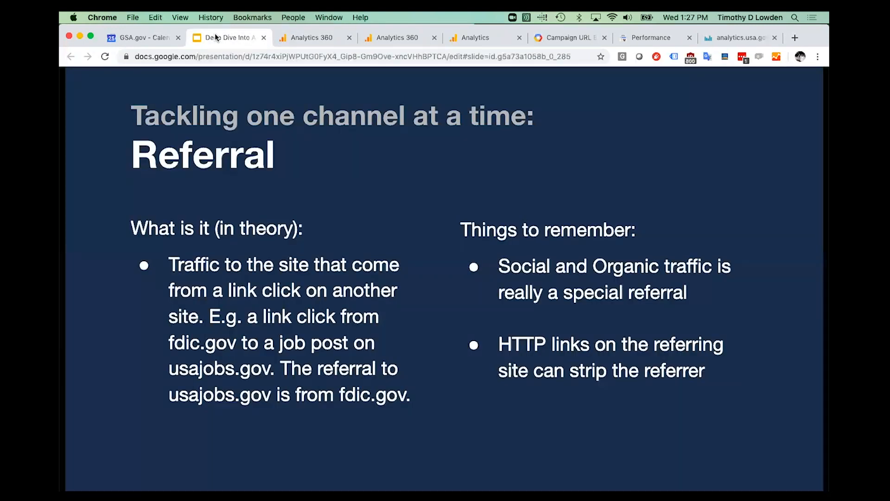
Advance the slides through the Social channel's theory and "Things to remember" text to the Email slide.
key("Right")
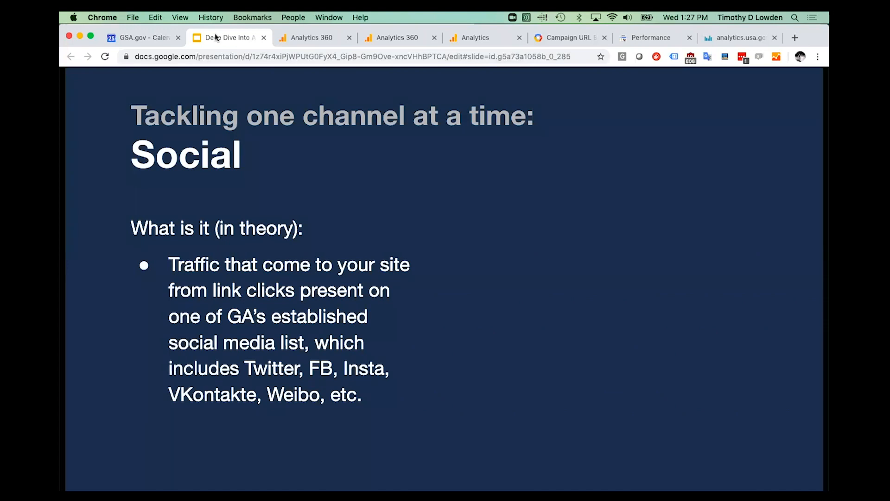
key("Right")
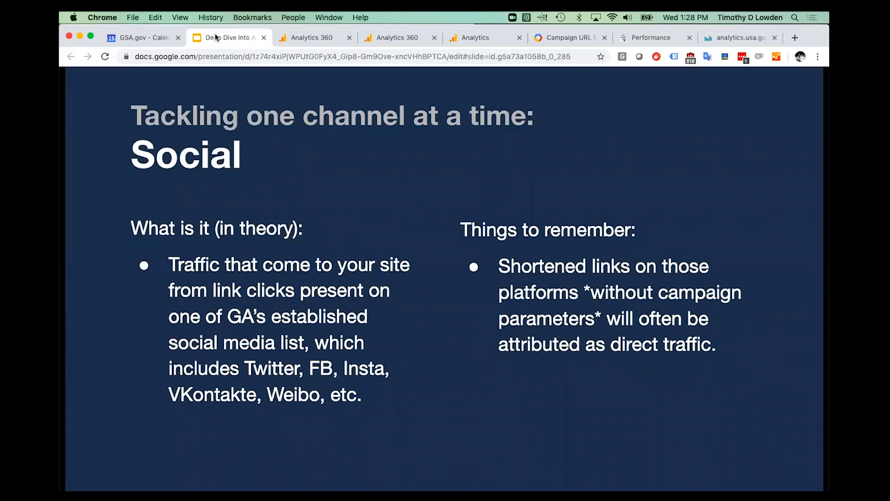
key("Right")
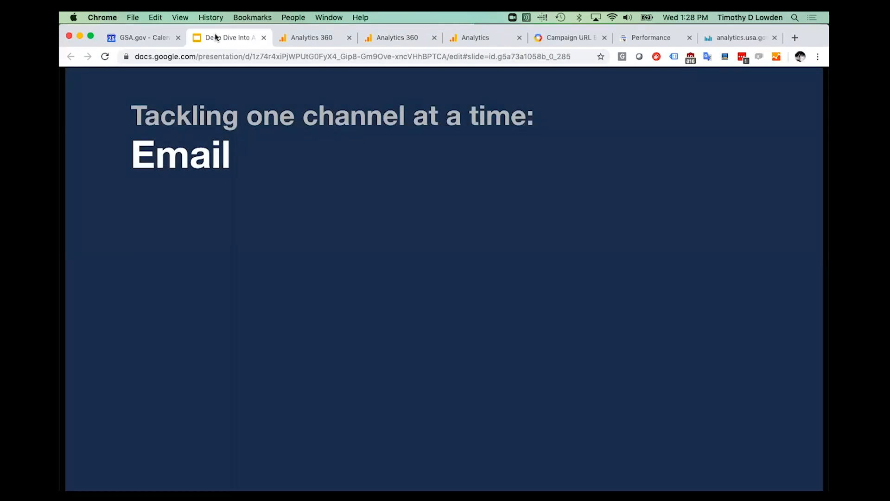
Switch to the Analytics 360 Channels report, return from Referral to all channel groupings, and drill into the Social channel.
left_click(305, 38)
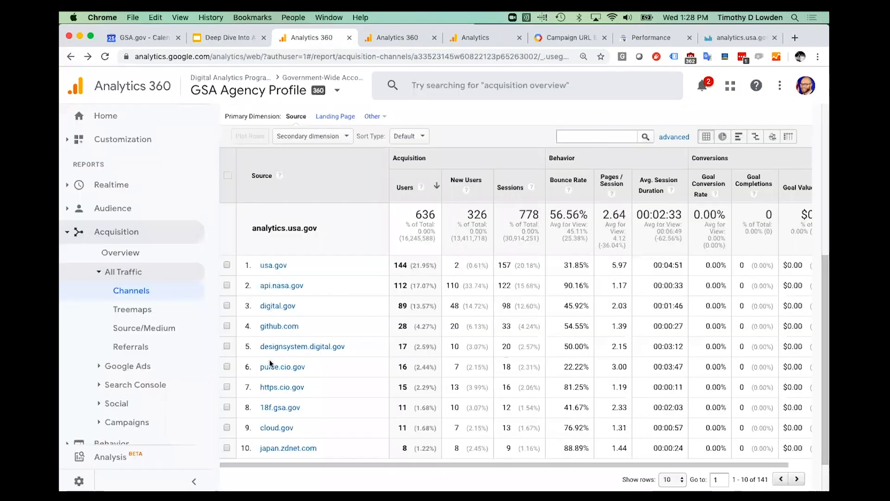
scroll(259, 176, "up", 6)
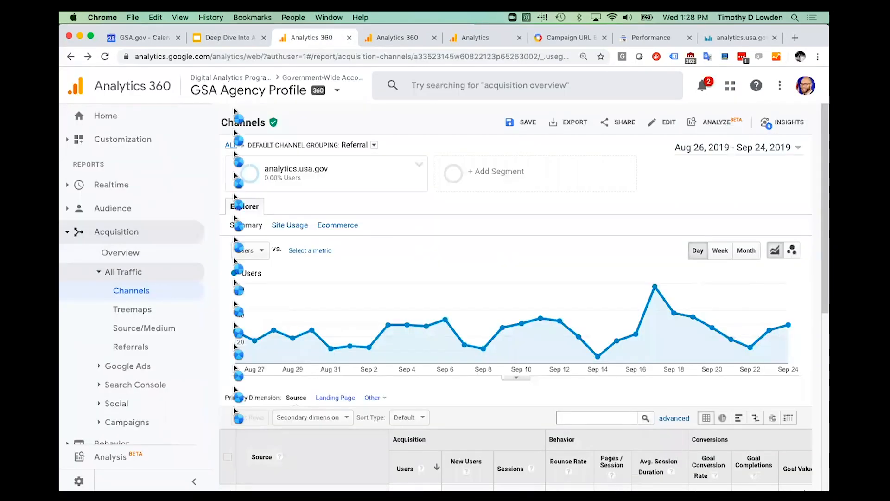
left_click(232, 145)
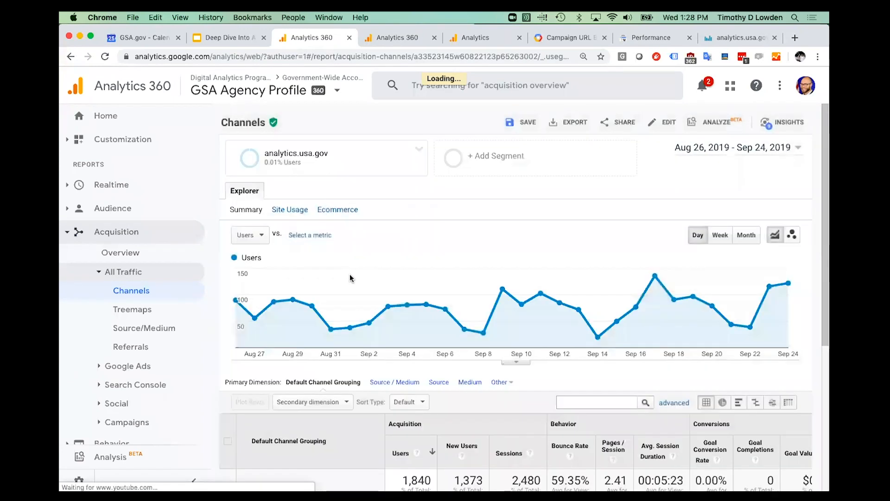
scroll(260, 404, "down", 3)
scroll(273, 430, "down", 1)
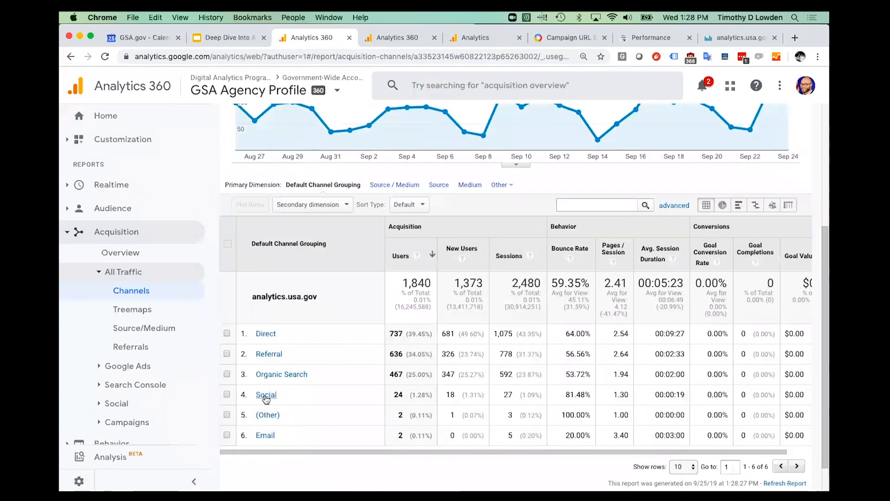
left_click(266, 397)
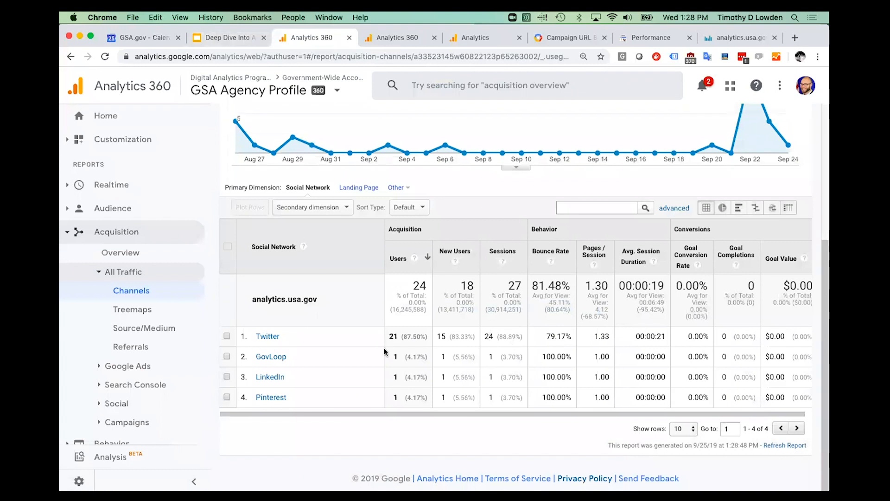
Examine the Social channel's network table and its daily users chart, including the late-September peak.
scroll(595, 261, "up", 5)
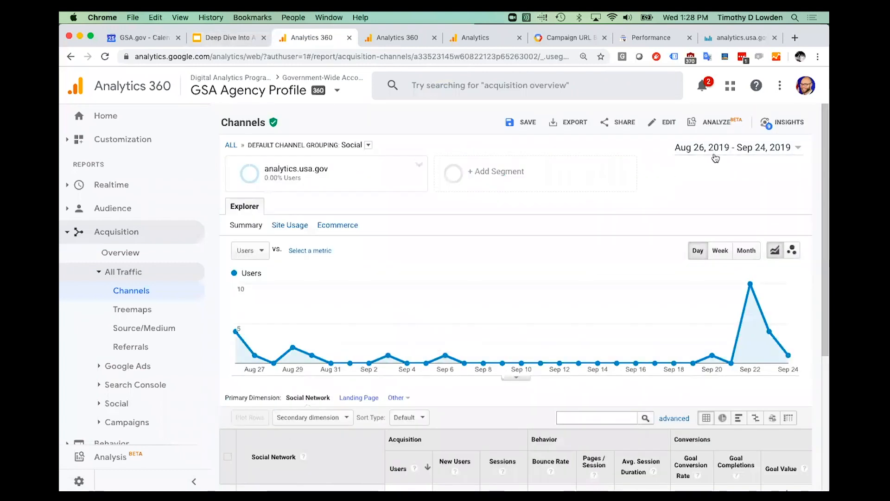
scroll(513, 266, "down", 2)
scroll(513, 263, "up", 2)
scroll(513, 262, "down", 5)
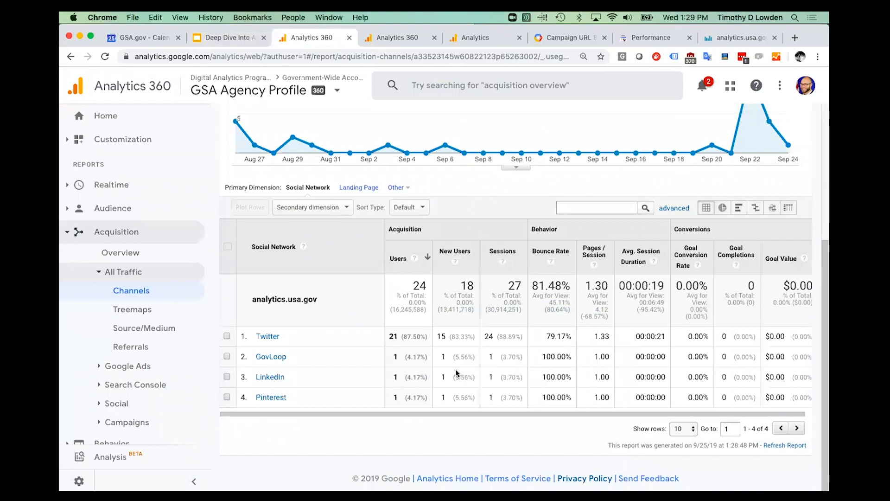
scroll(457, 372, "up", 1)
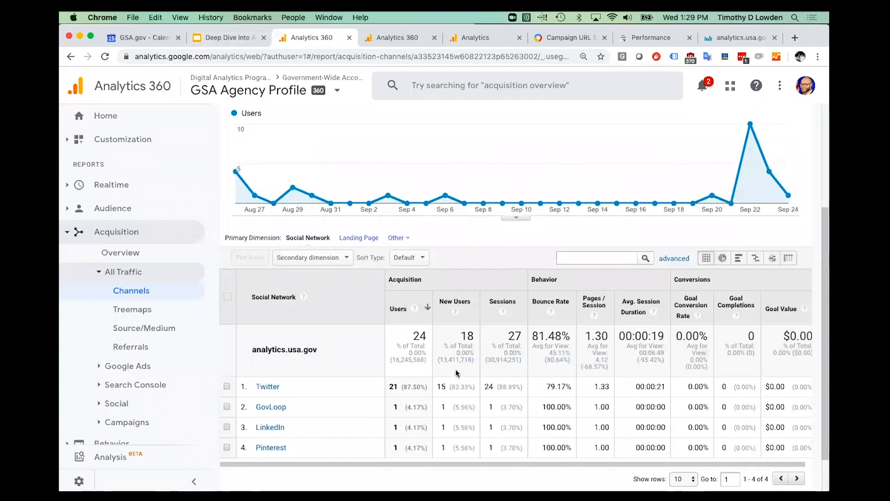
scroll(456, 373, "up", 1)
mouse_move(752, 175)
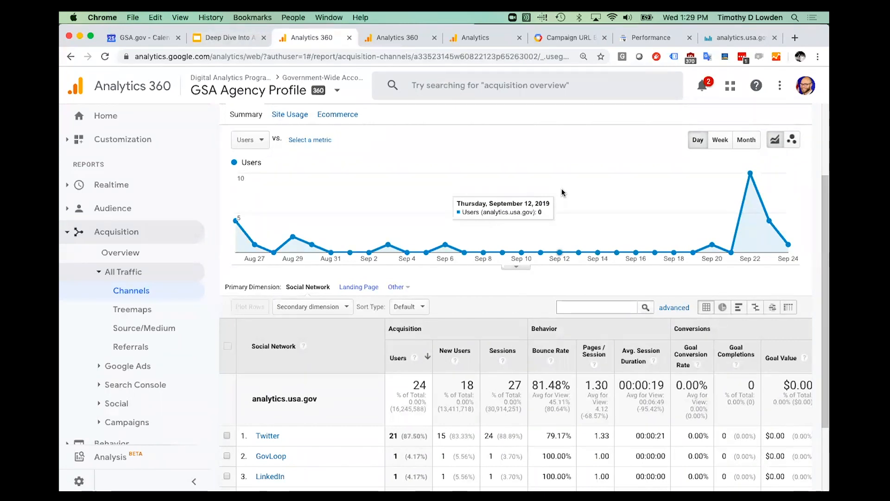
View the analytics.usa.gov website, and return to the Social channel's network table in Analytics 360.
left_click(713, 41)
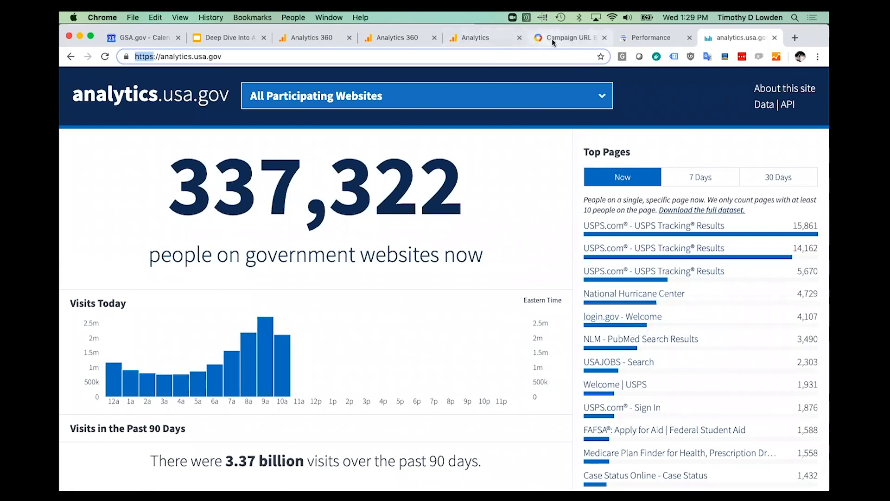
left_click(310, 39)
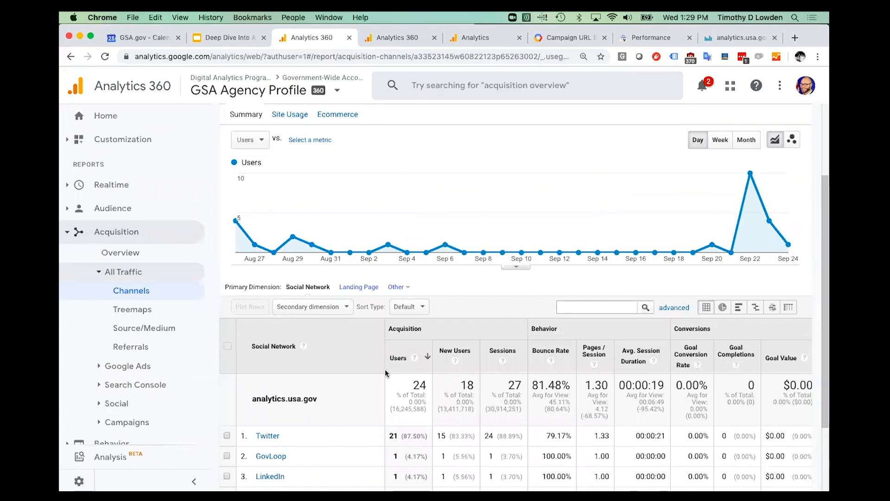
scroll(371, 367, "down", 3)
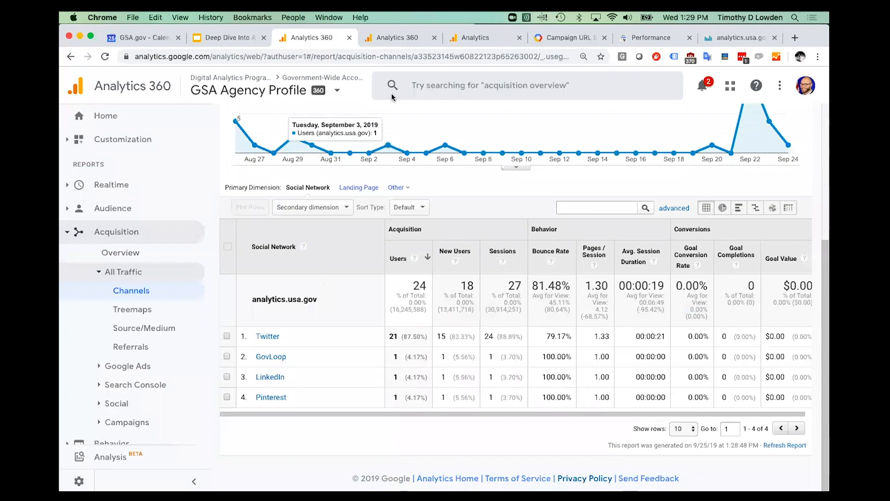
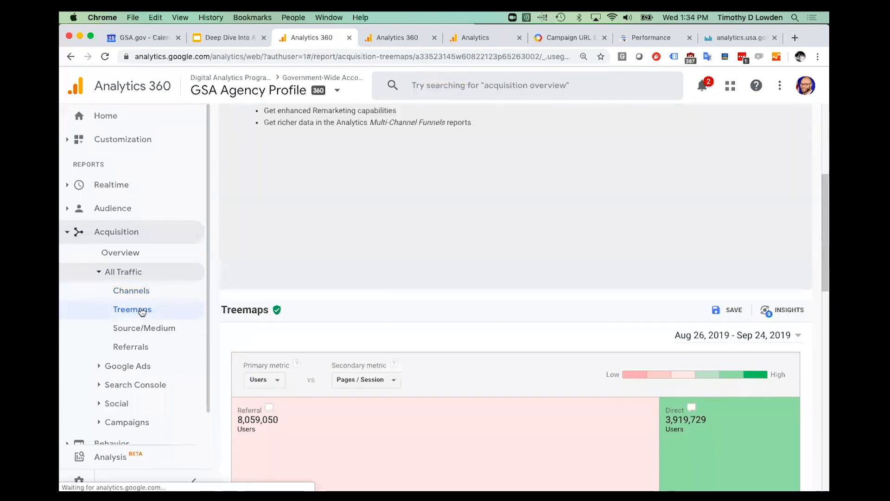
Examine the Treemaps report, covering the Google Ads linking information and the channel rectangles for Referral, Direct and Organic Search.
scroll(435, 388, "down", 3)
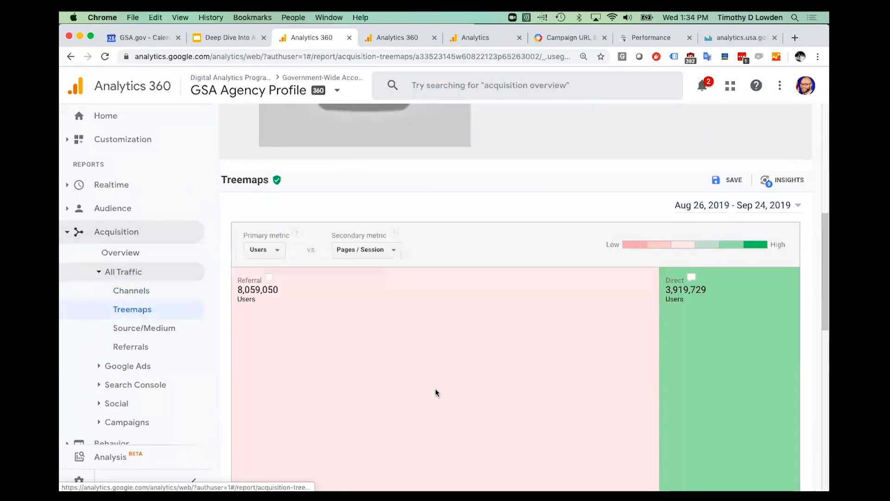
scroll(436, 390, "up", 4)
scroll(464, 362, "up", 4)
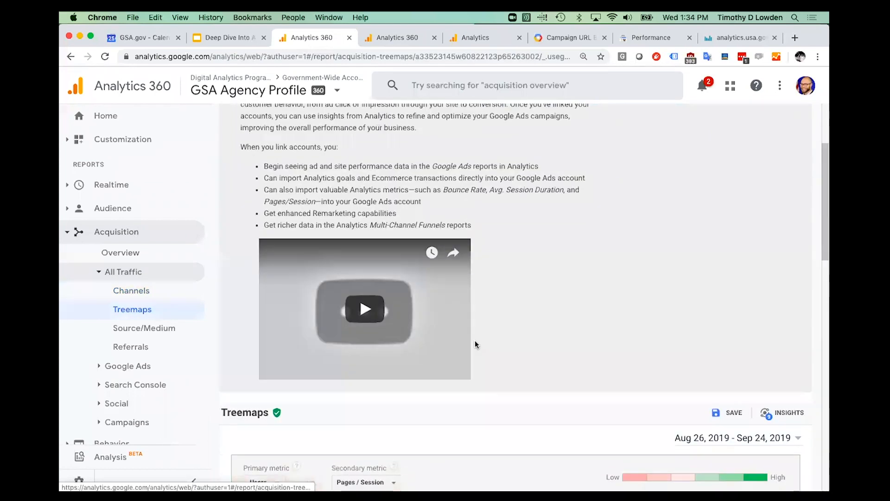
scroll(317, 151, "up", 1)
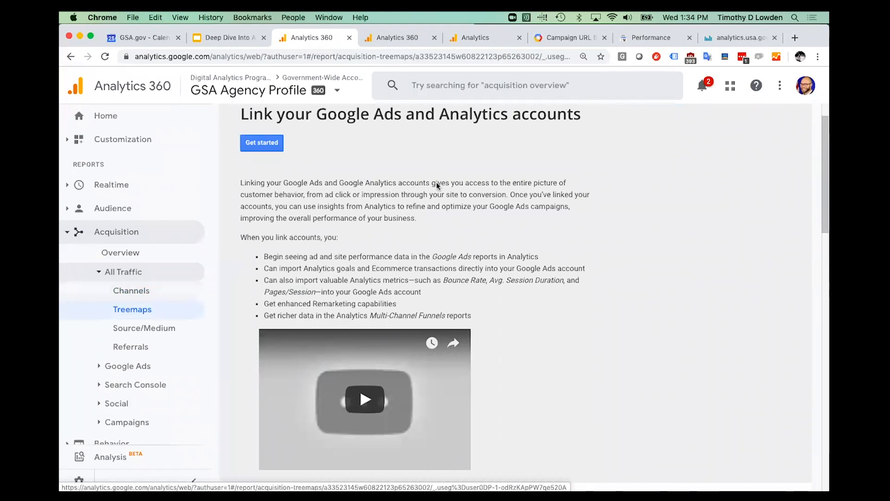
scroll(436, 184, "up", 1)
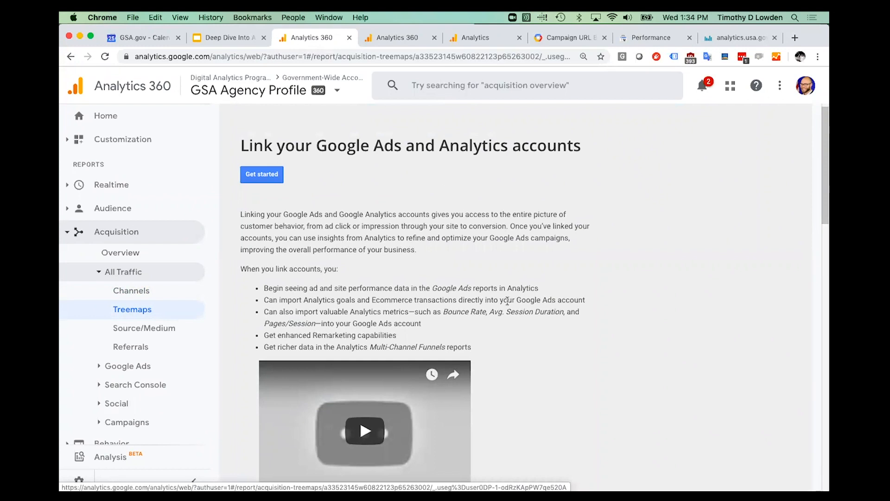
scroll(508, 300, "down", 10)
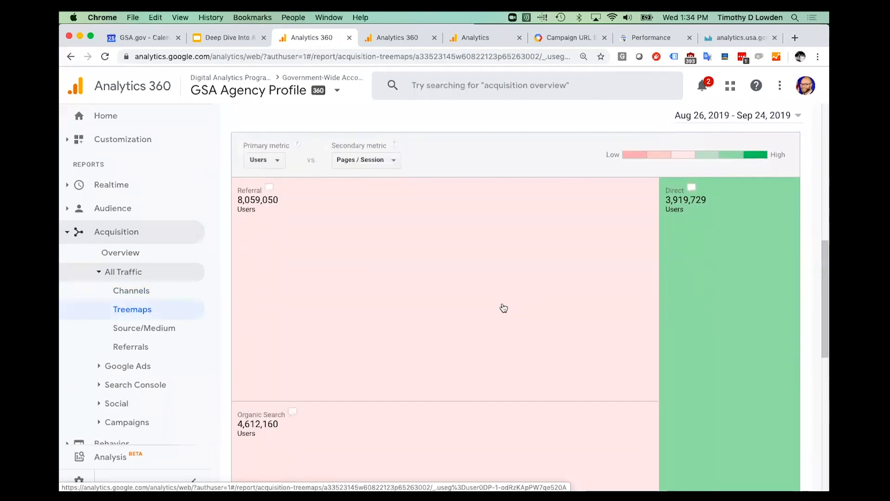
scroll(487, 292, "down", 3)
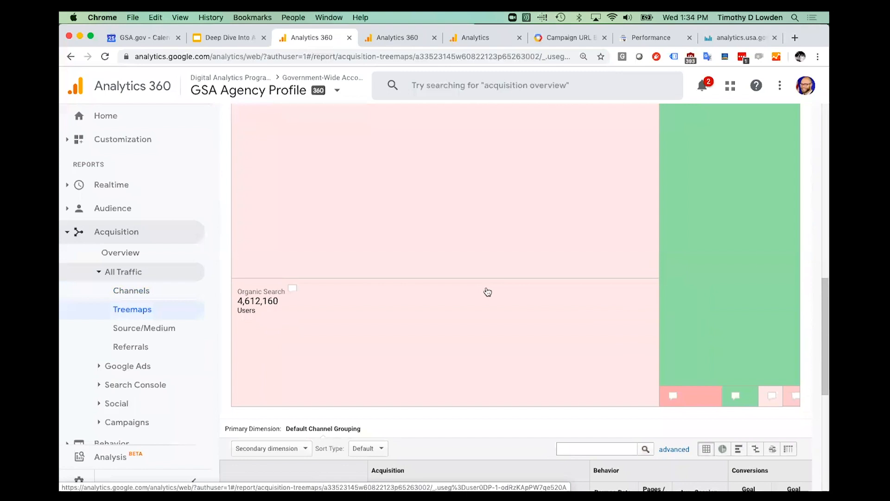
Set the treemap's secondary metric to Bounce Rate.
scroll(488, 291, "up", 3)
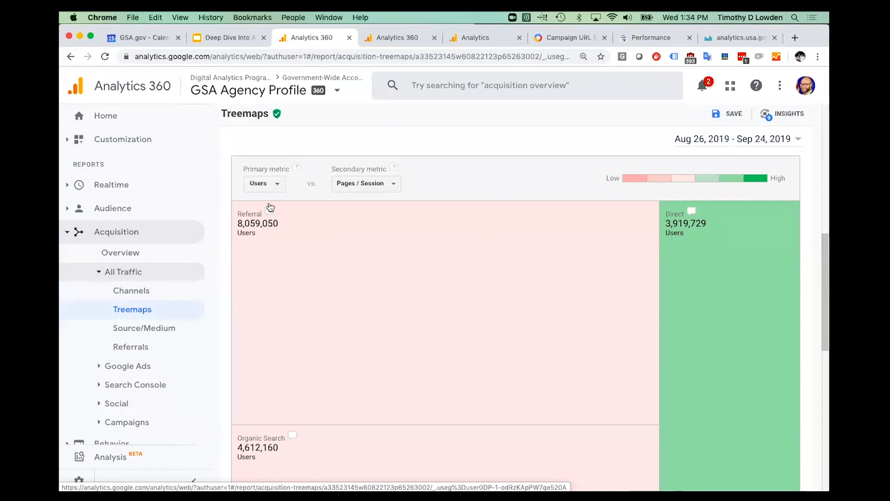
left_click(371, 185)
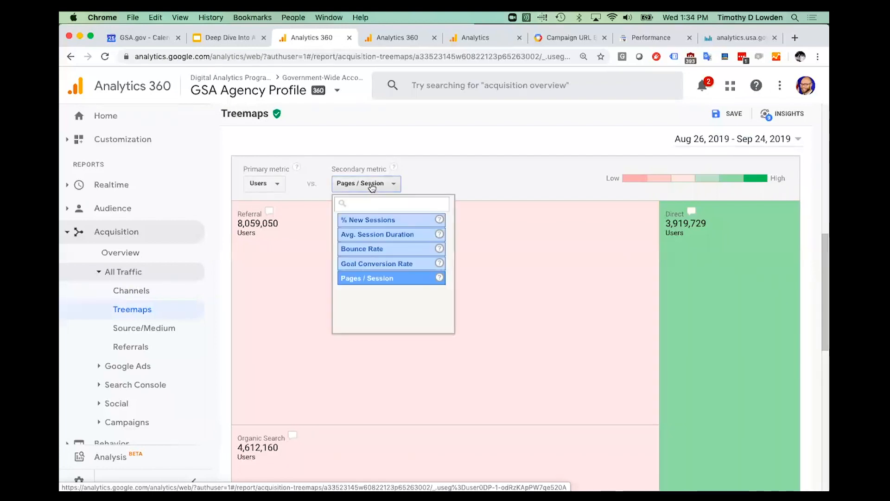
left_click(366, 247)
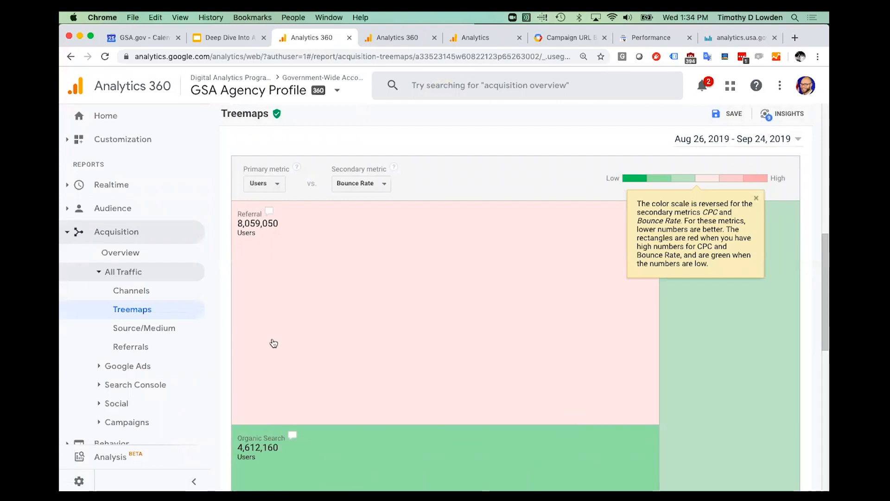
Leave Treemaps for the Channels and Source/Medium reports, and look over the secondary dimension options without choosing one.
left_click(123, 296)
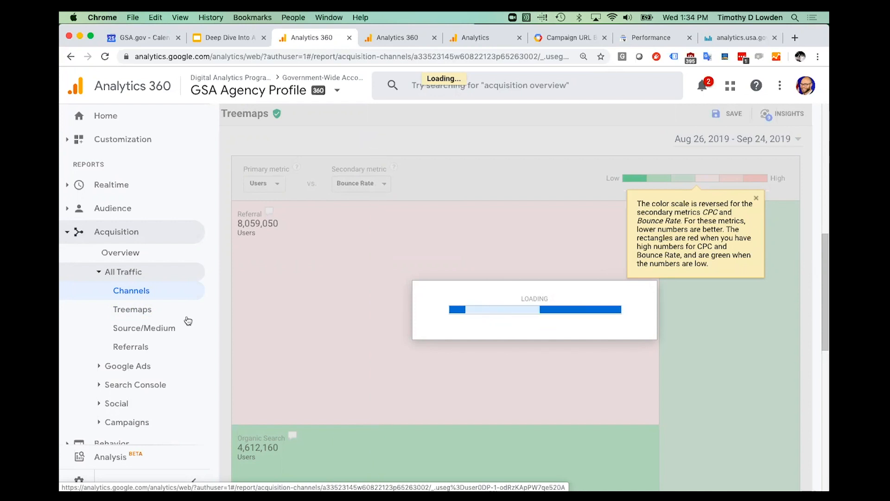
left_click(160, 329)
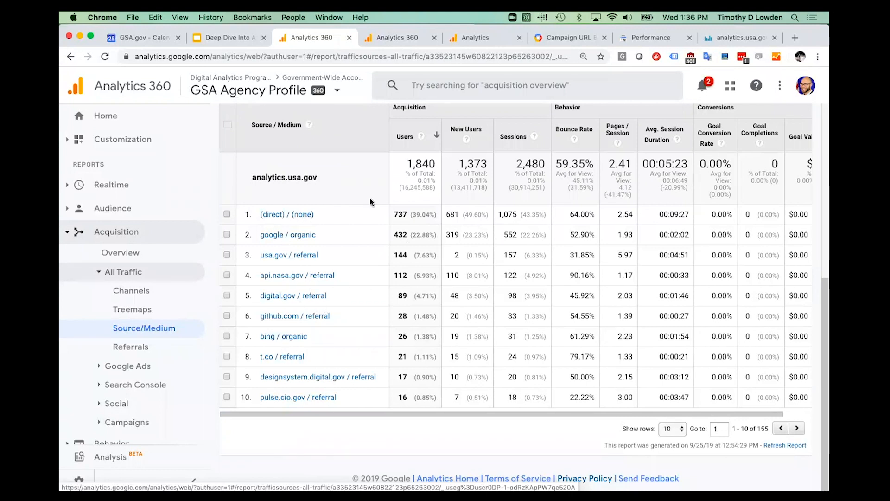
scroll(370, 203, "up", 3)
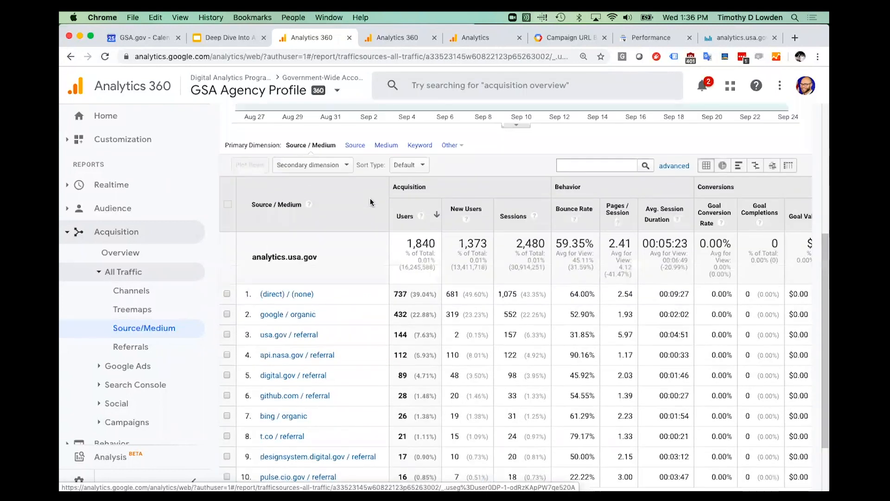
left_click(308, 166)
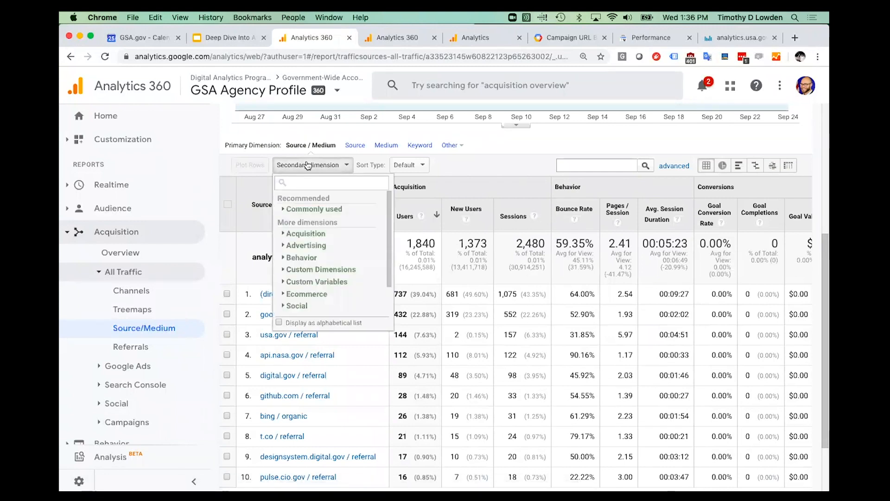
left_click(406, 193)
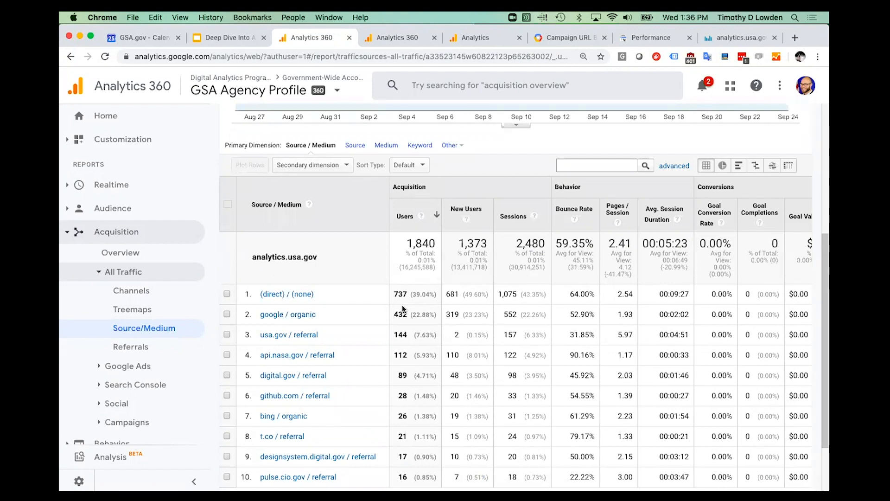
Open the Referrals report, view the referral paths of the api.nasa.gov source, and return to the full source list.
left_click(146, 349)
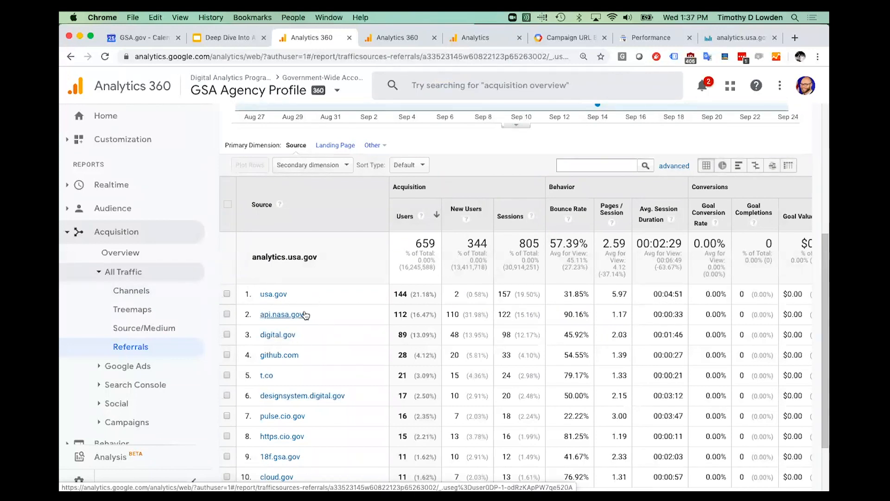
left_click(288, 314)
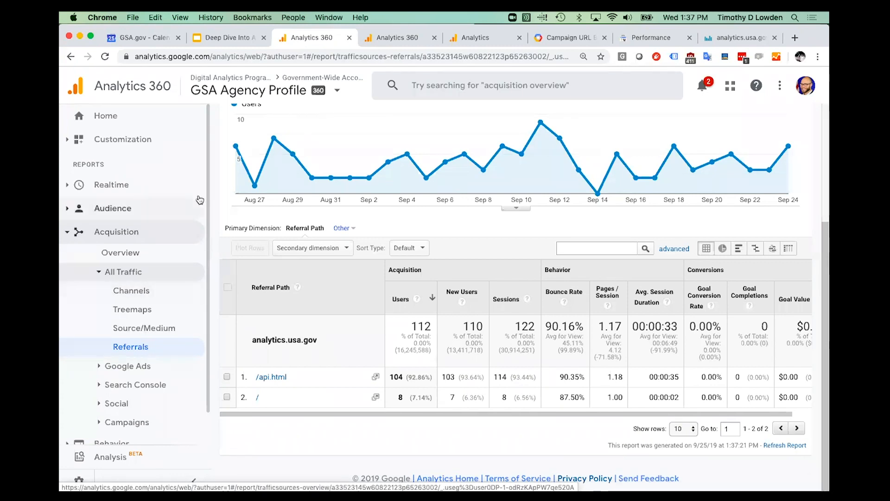
scroll(238, 140, "up", 4)
left_click(231, 146)
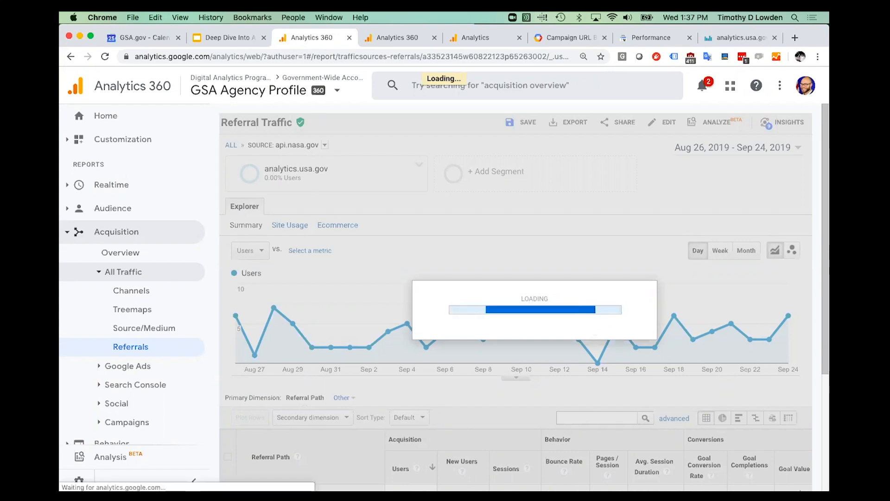
Examine the referral source table and point out the t.co row's sessions.
scroll(368, 327, "down", 5)
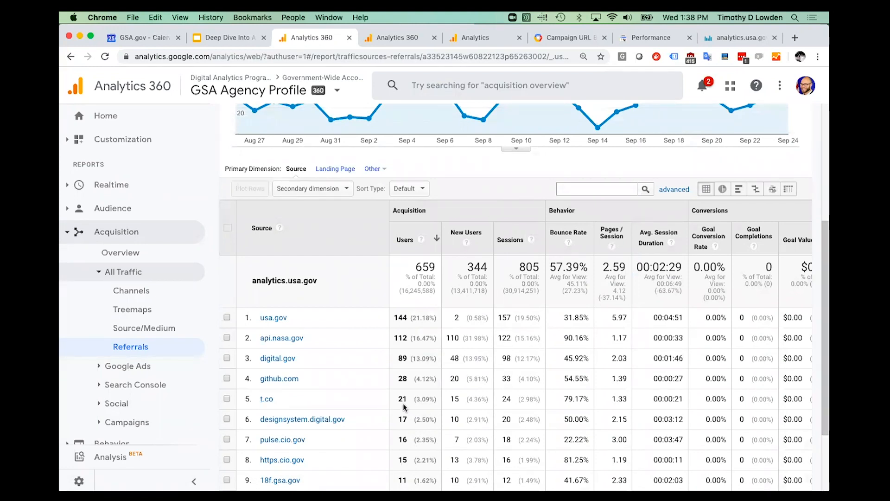
left_click_drag(513, 399, 500, 399)
left_click(509, 400)
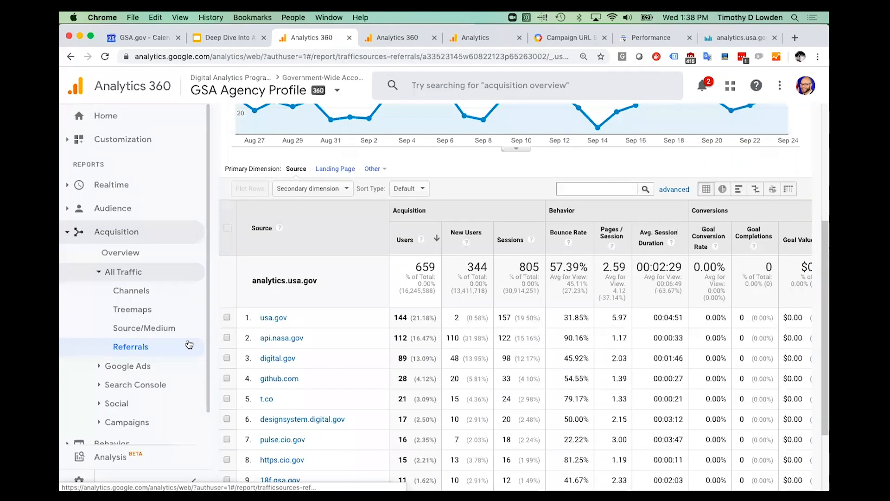
Look over the Referrals report for analytics.usa.gov, from the daily users chart down to the last listed source.
left_click(505, 399)
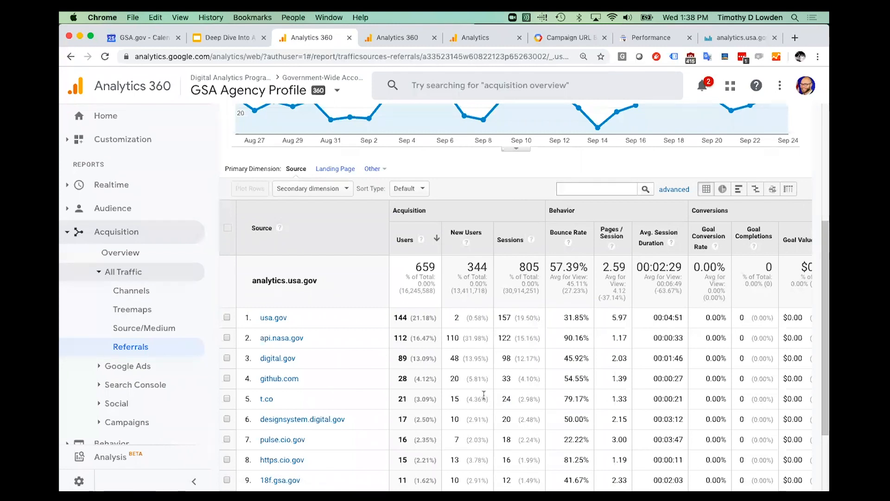
scroll(386, 369, "up", 4)
scroll(385, 368, "up", 2)
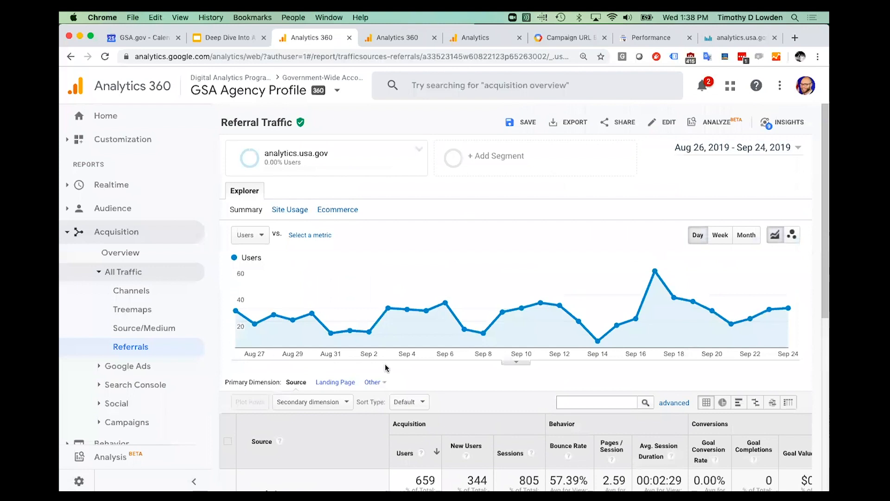
scroll(385, 369, "down", 4)
scroll(386, 369, "down", 4)
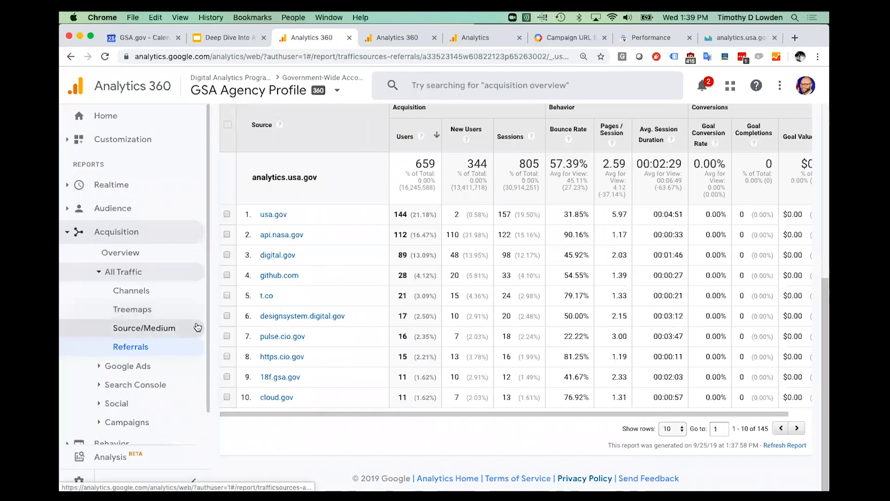
Advance the slides to the Google Ads integration slide, and expand only the Google Ads report group under Acquisition in Analytics 360.
left_click(224, 41)
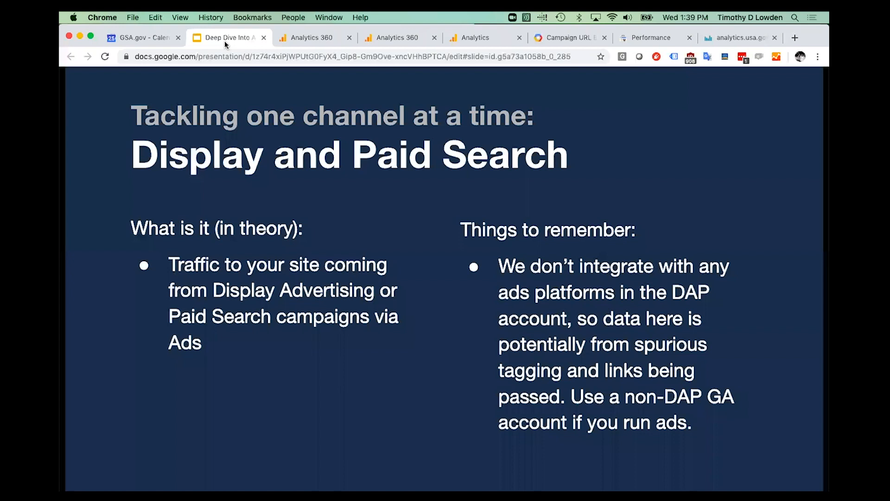
key("Right")
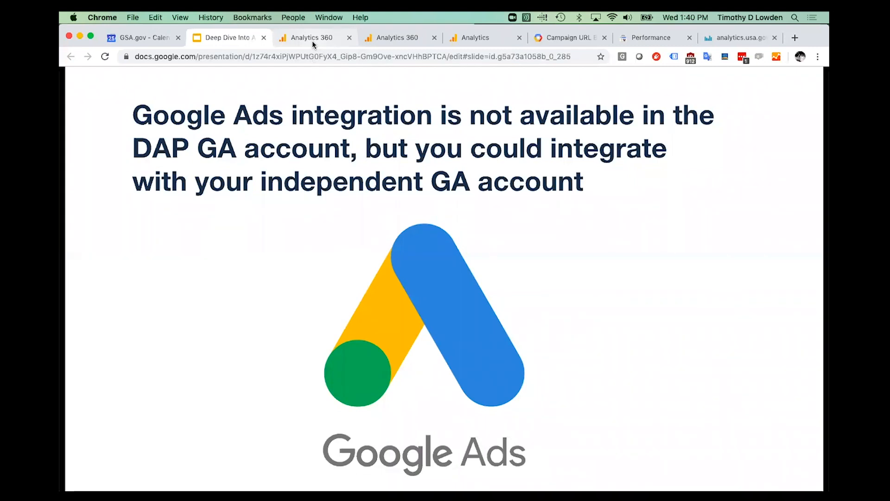
left_click(313, 41)
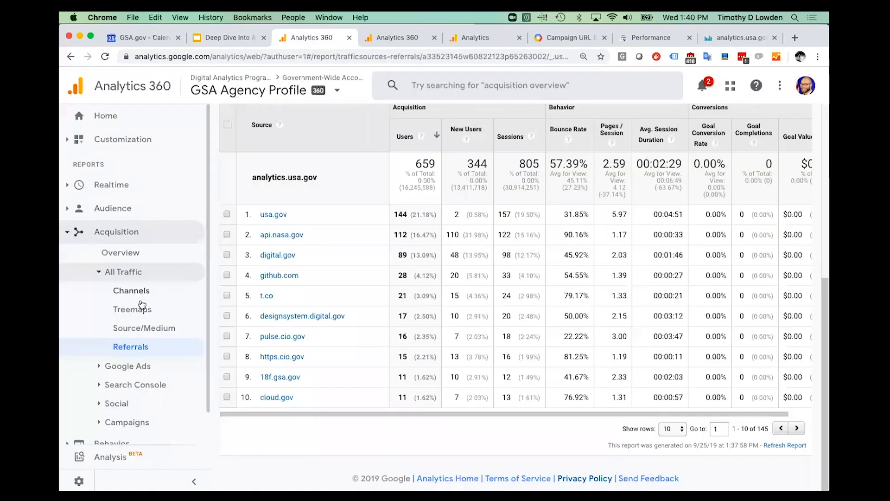
left_click(152, 370)
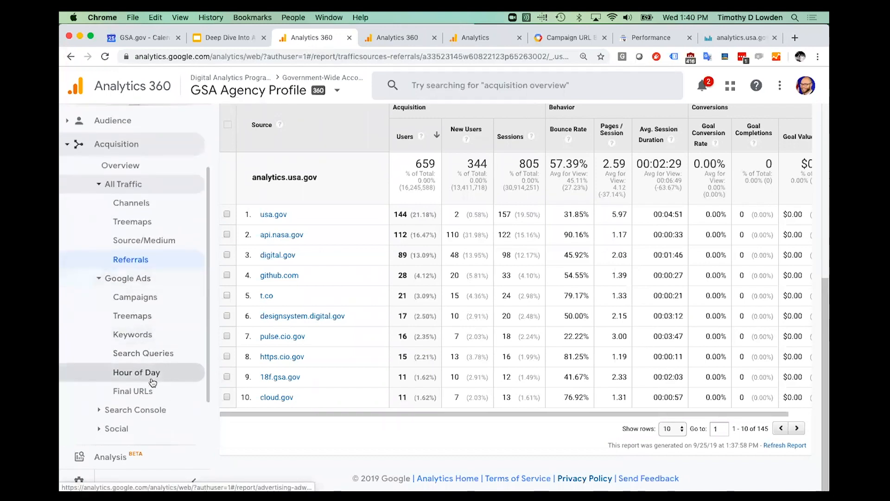
left_click(105, 184)
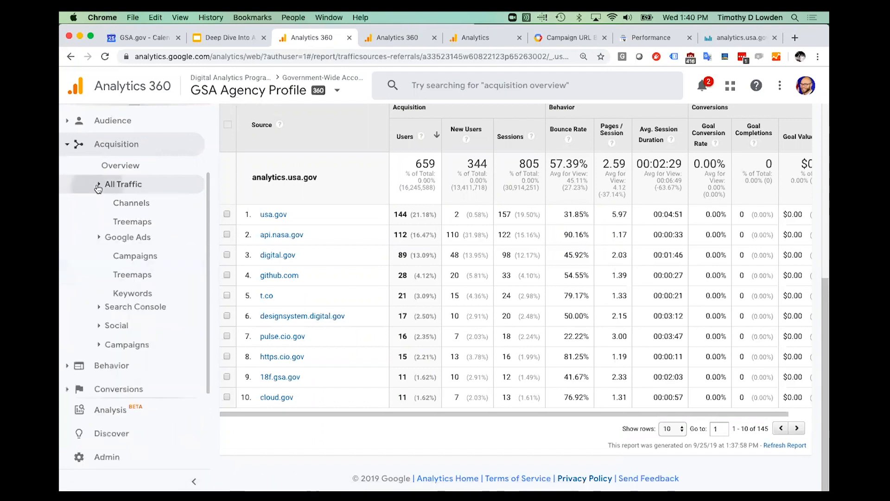
left_click(140, 283)
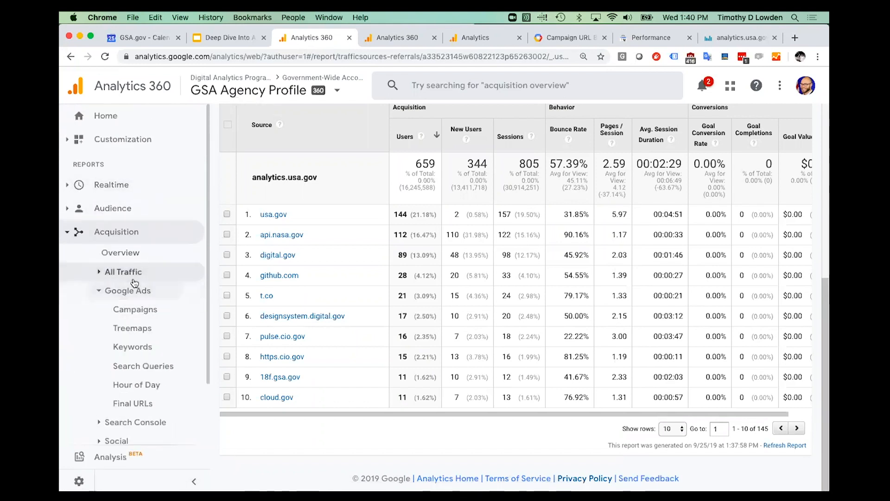
Advance the slides to the Search Console integration slide, and examine the analytics.usa.gov performance chart and queries in Google Search Console.
left_click(226, 40)
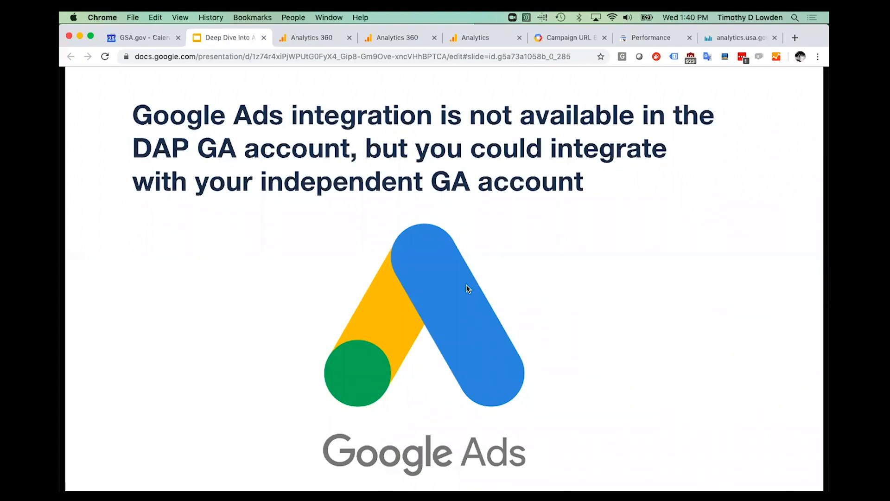
key("Right")
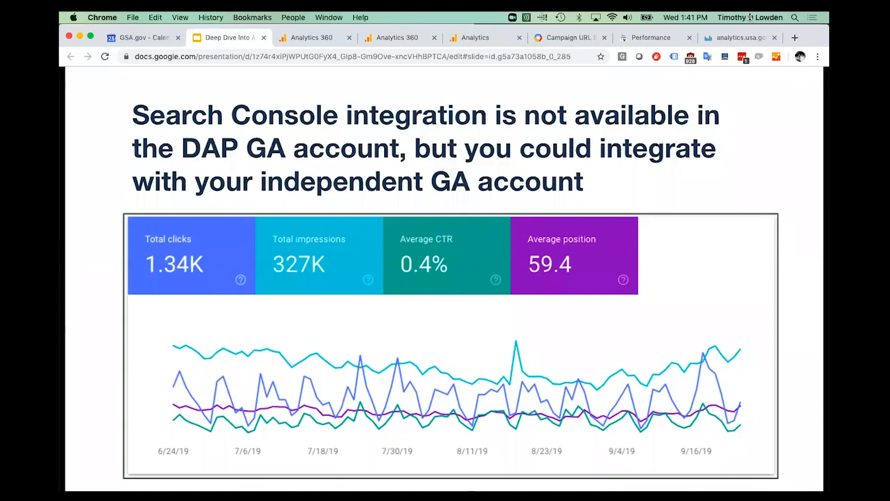
left_click(627, 42)
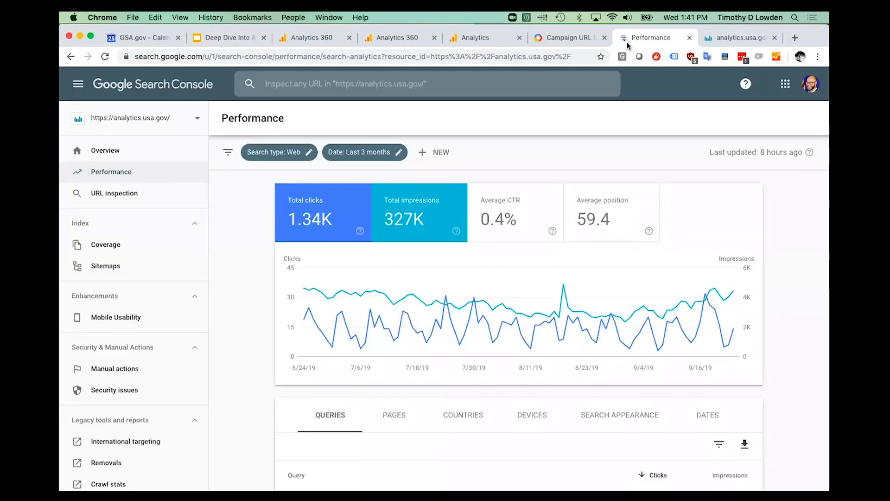
scroll(242, 271, "down", 1)
scroll(243, 271, "up", 1)
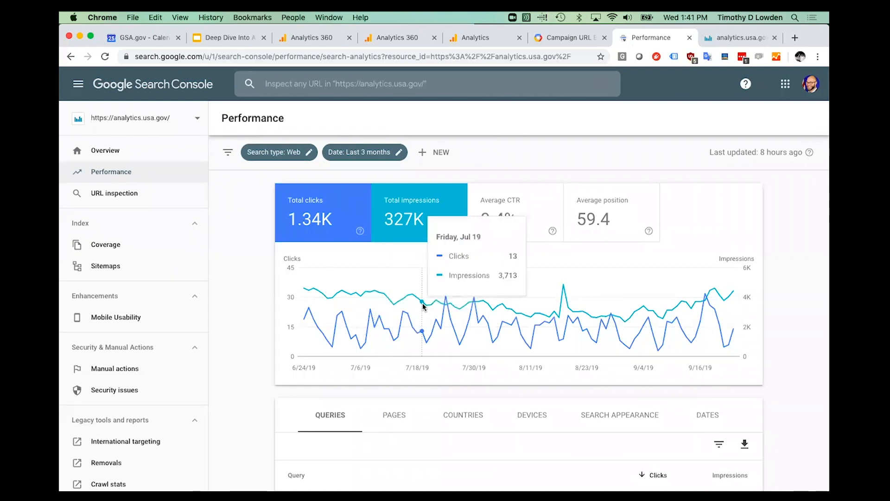
scroll(422, 304, "down", 4)
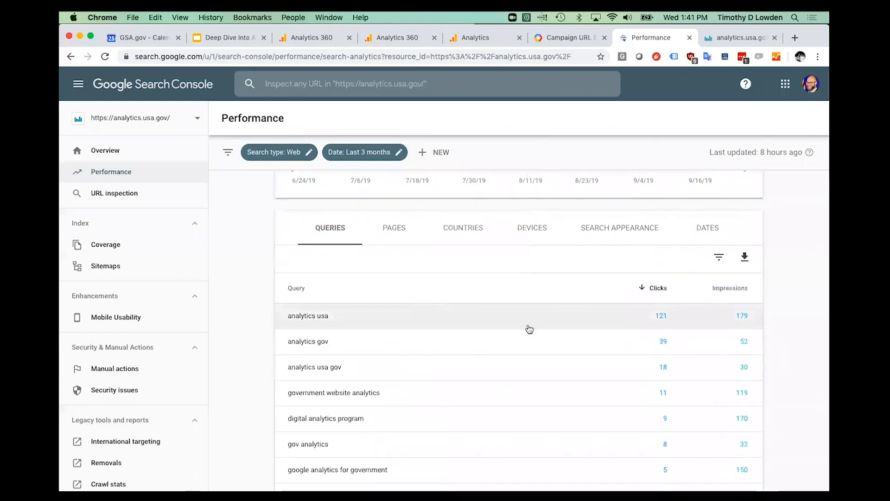
scroll(534, 336, "down", 2)
scroll(538, 343, "up", 6)
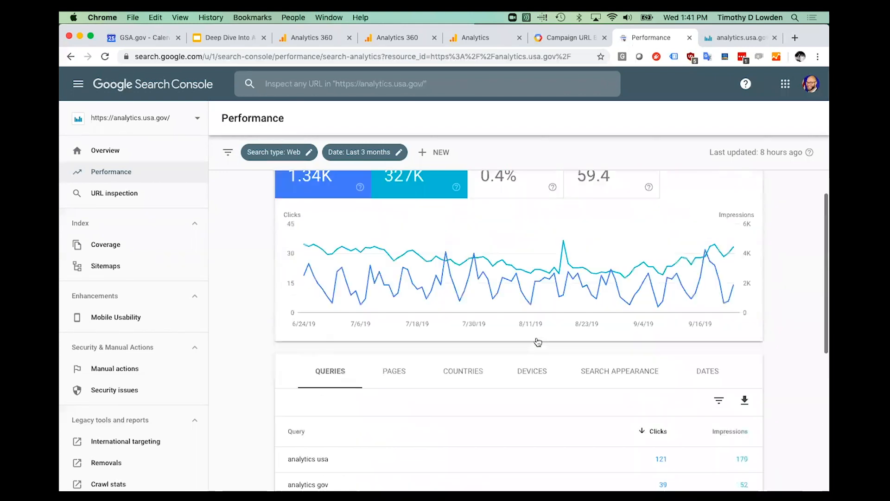
Add Average CTR and Average position to the performance report and review them across the query table.
left_click(519, 229)
left_click(612, 216)
scroll(343, 233, "down", 5)
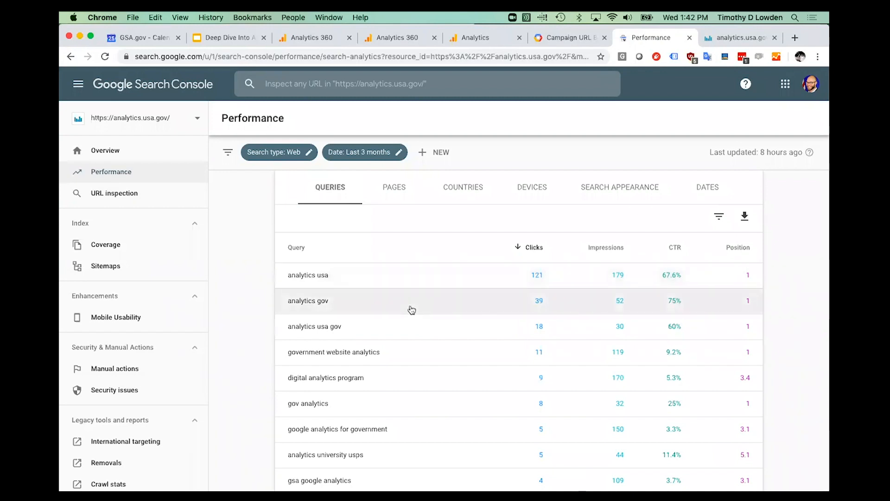
scroll(411, 308, "down", 2)
scroll(322, 313, "down", 2)
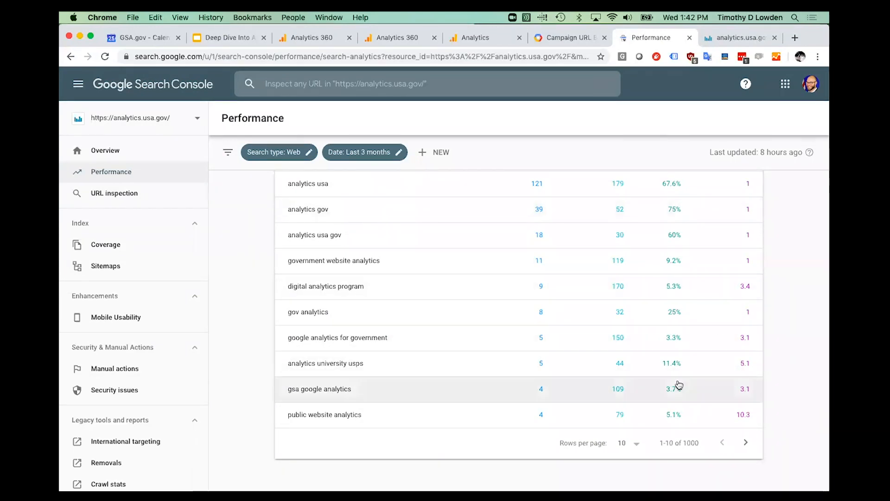
scroll(679, 385, "up", 1)
scroll(679, 384, "up", 2)
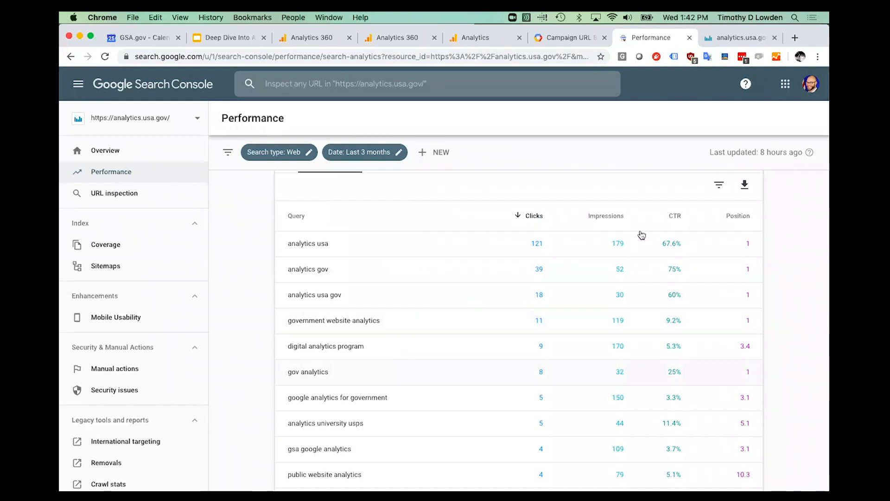
Show the Search Console report group in Analytics 360 in place of Google Ads, and return to the query table in Google Search Console.
left_click(312, 38)
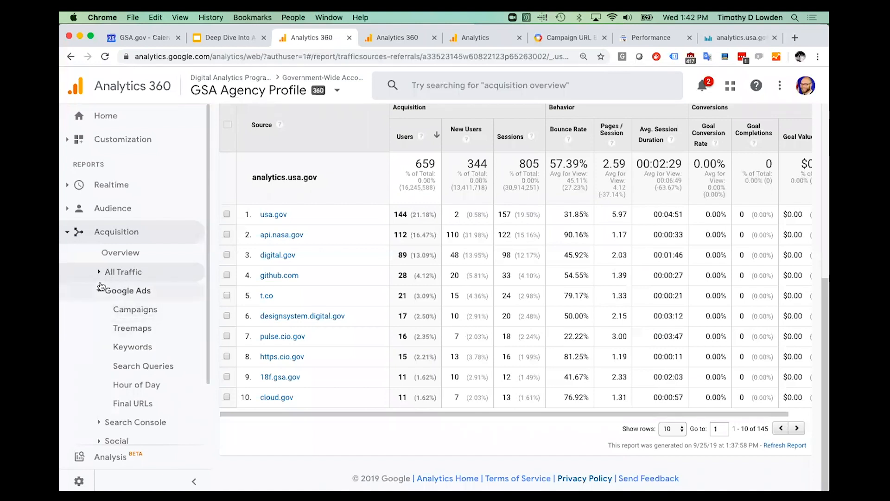
left_click(113, 290)
left_click(129, 310)
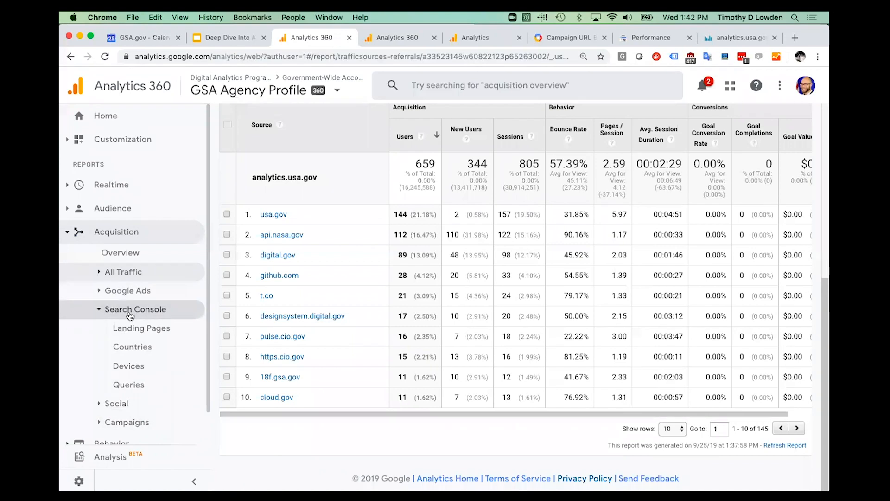
left_click(632, 37)
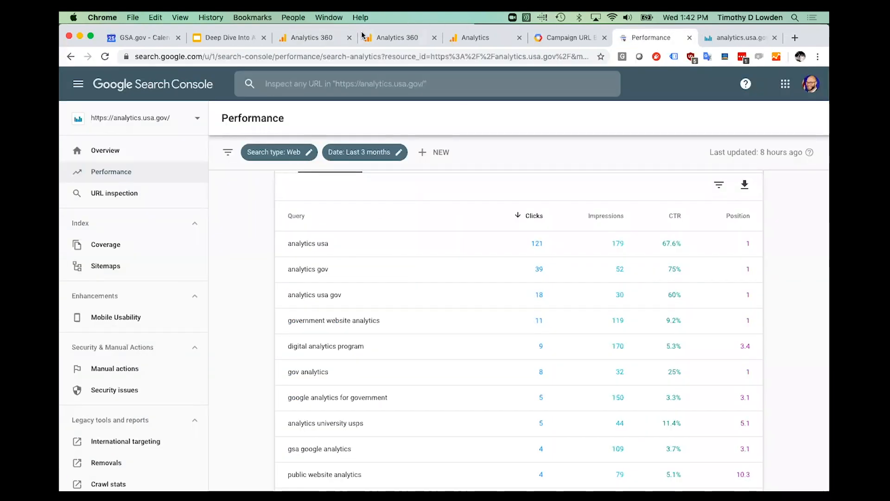
Return to Analytics 360 and expand the Social and All Traffic report groups together to look over their reports.
left_click(319, 39)
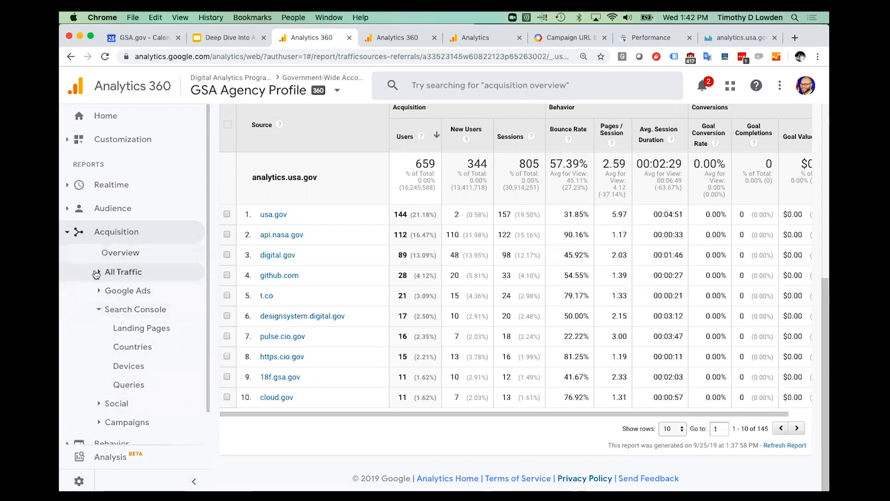
left_click(102, 310)
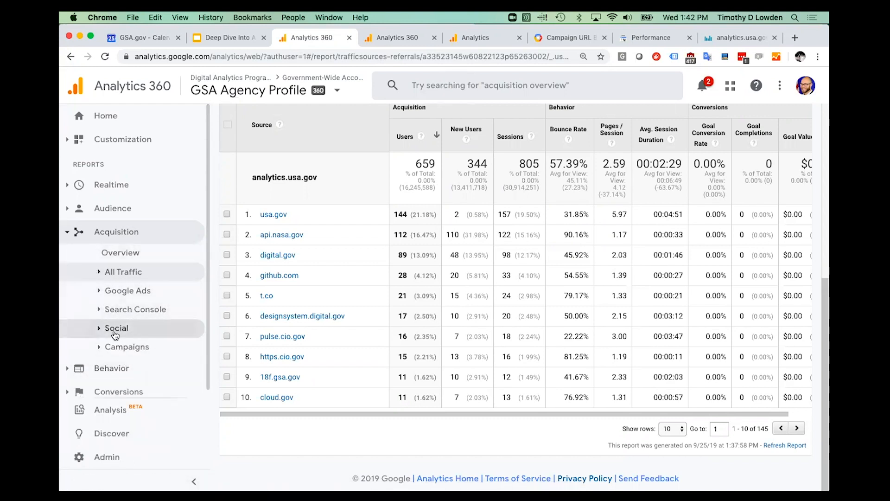
left_click(115, 333)
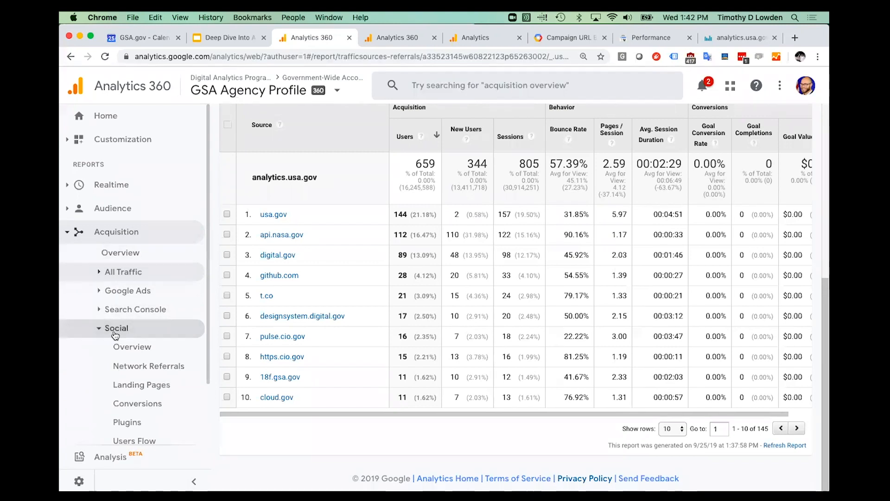
left_click(139, 274)
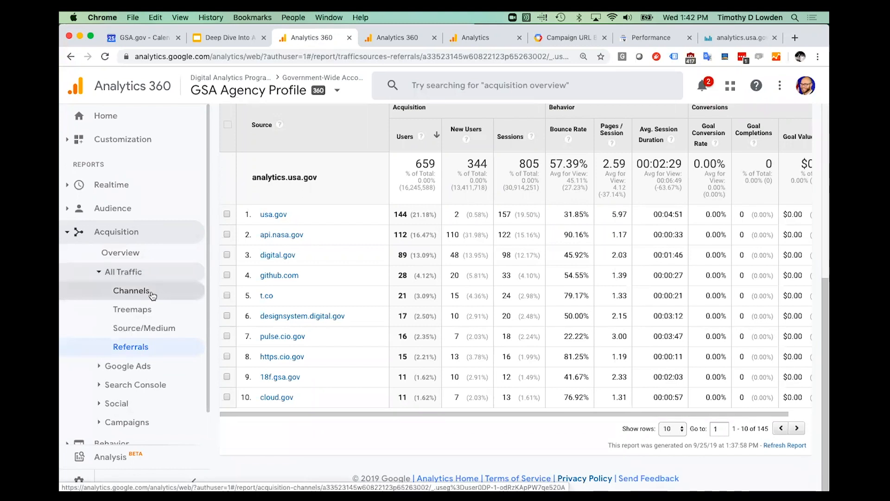
scroll(152, 295, "down", 2)
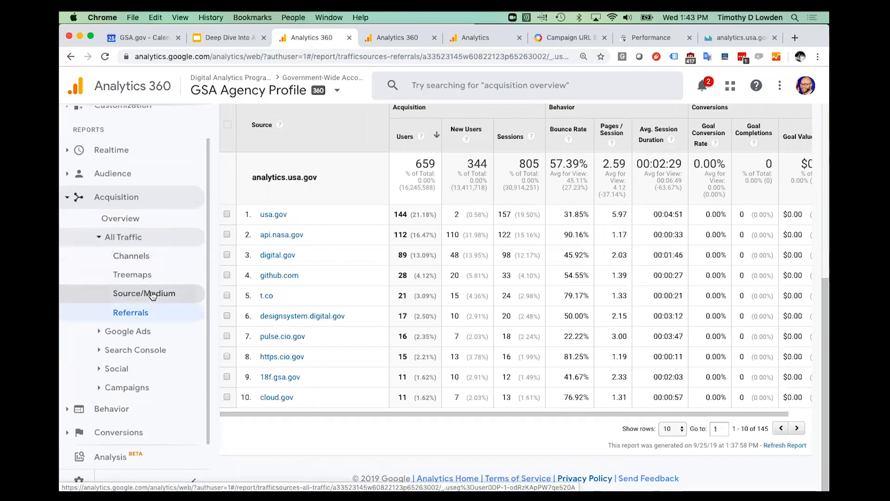
left_click(117, 370)
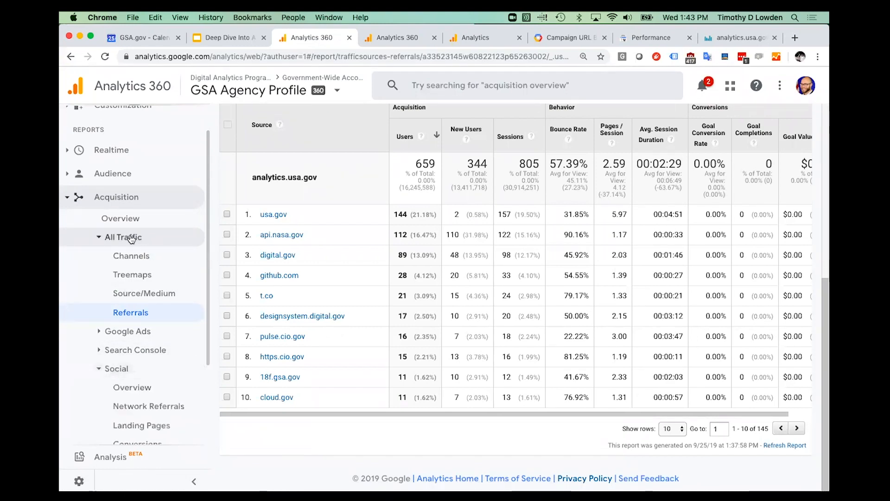
scroll(129, 327, "down", 2)
scroll(128, 322, "down", 1)
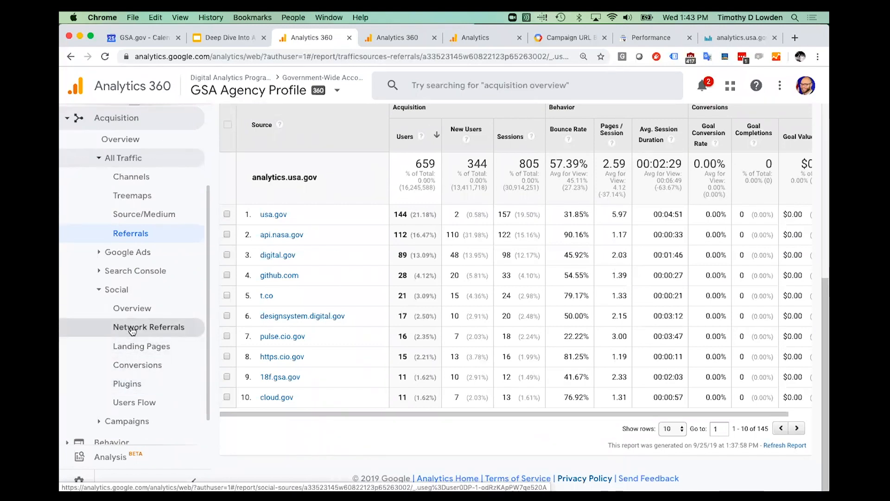
scroll(133, 330, "down", 2)
Expand the Campaigns report group, and switch to the slides to show the Campaigns slide with the generated campaign URL.
left_click(108, 388)
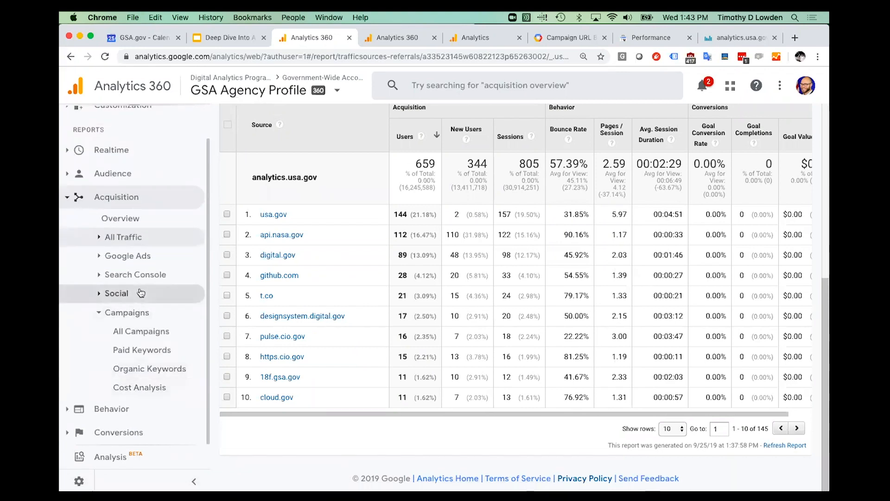
left_click(220, 37)
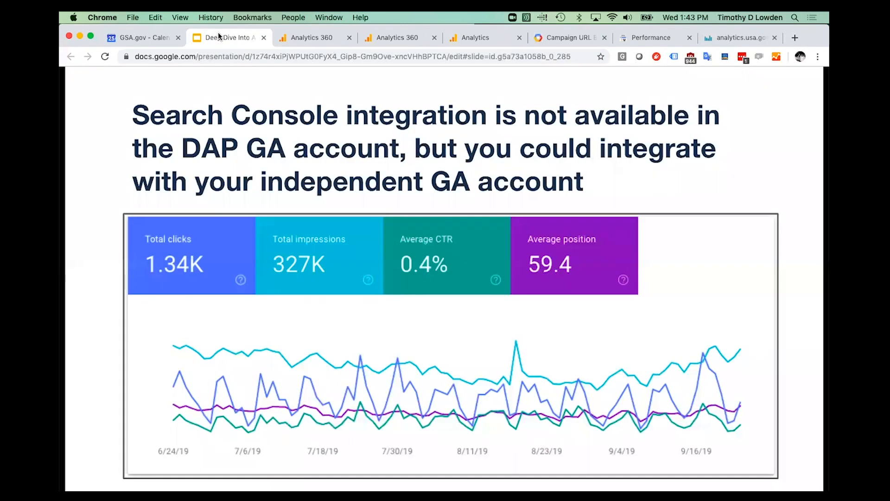
key("Right")
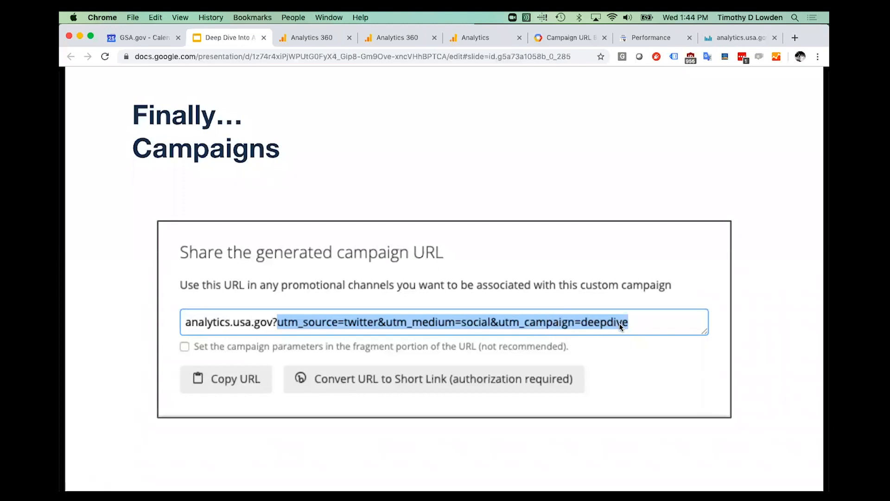
Load the analytics.usa.gov site with the arbitrary query string ?cdscdnsacdanscdsc appended to its address.
left_click(740, 38)
left_click(237, 56)
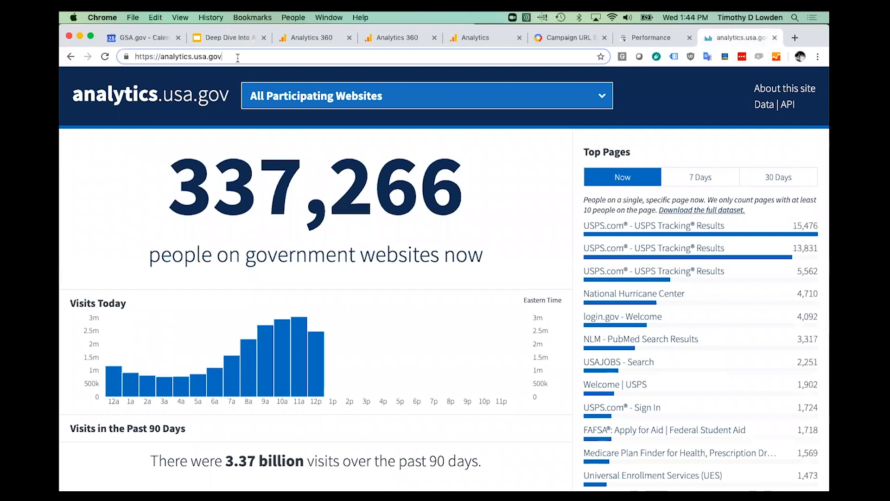
type("?cdscdnsacdanscdsc")
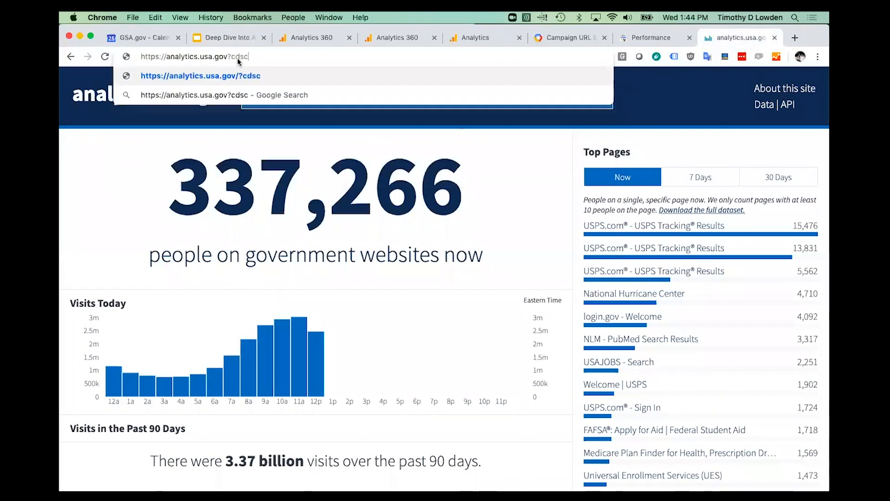
key("Return")
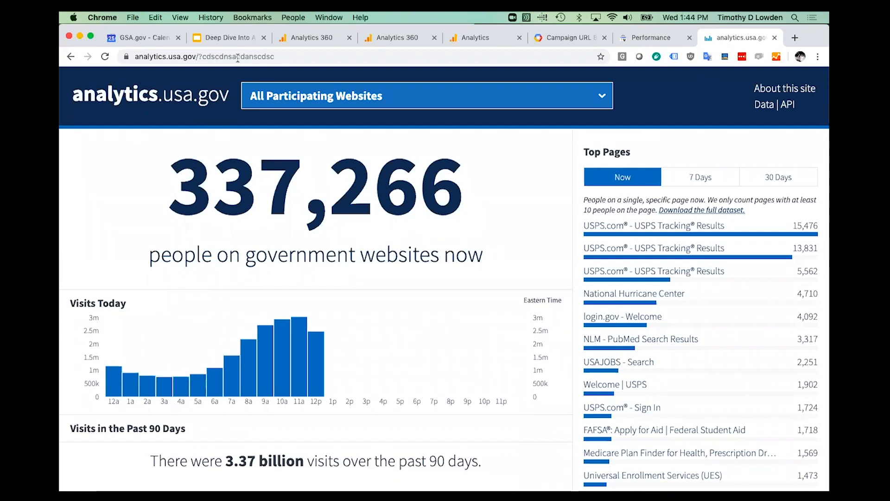
Try the query string term=test in the analytics.usa.gov address, and clear it back to the question mark.
double_click(277, 57)
key("BackSpace")
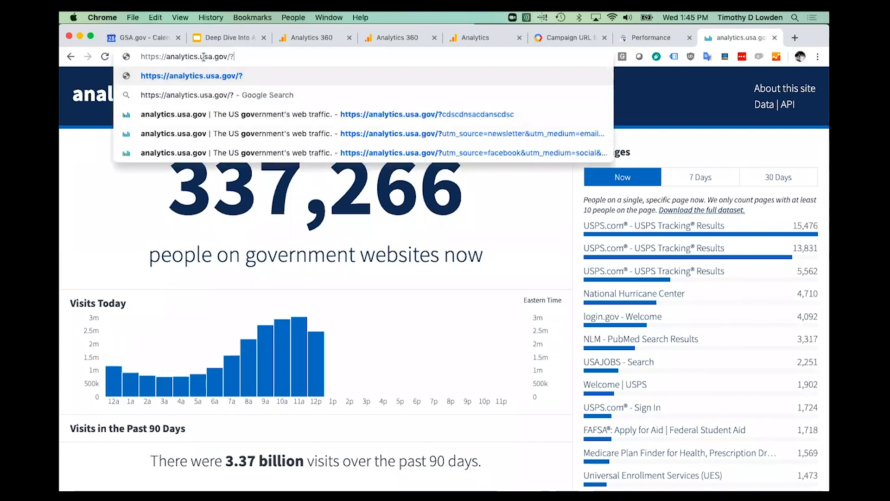
type("term=")
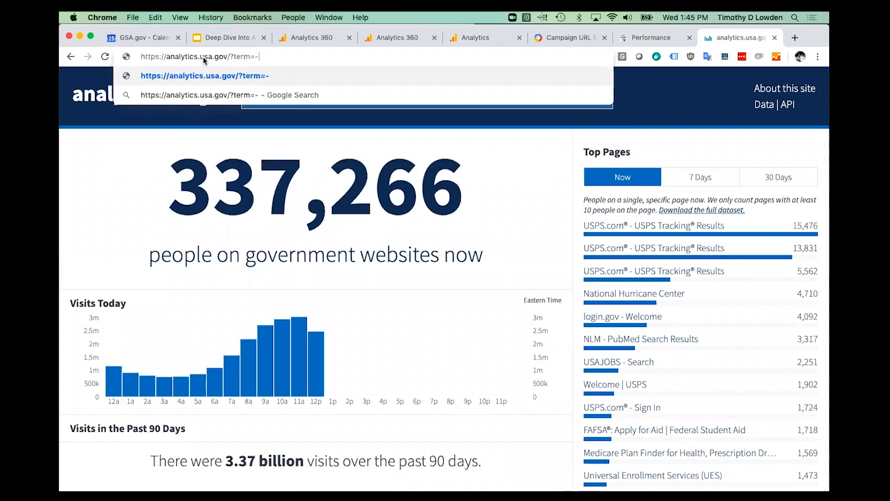
type("test")
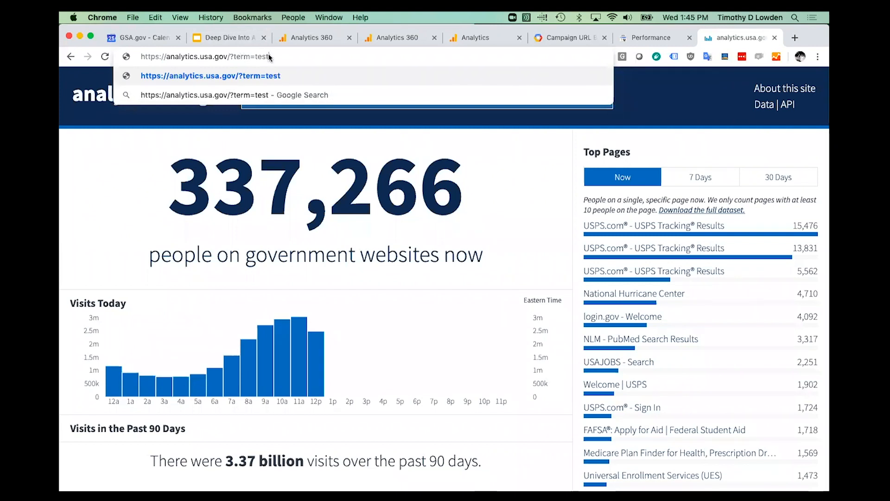
left_click_drag(269, 56, 234, 56)
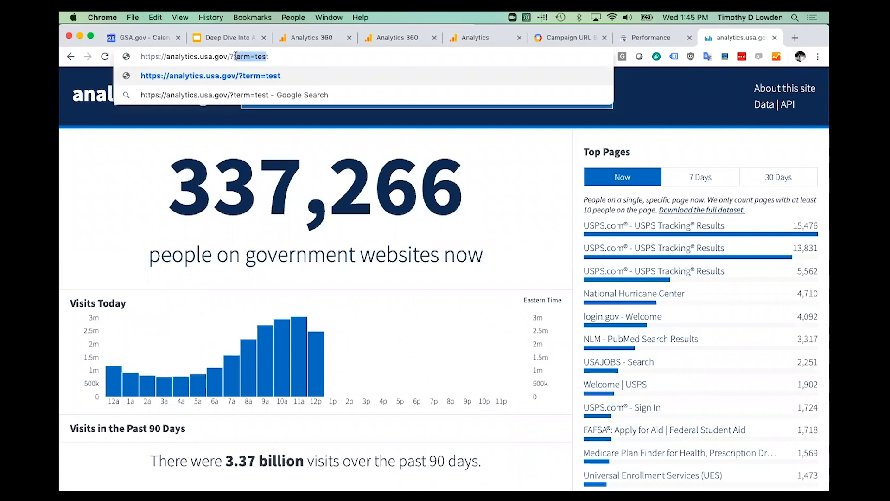
type("tt")
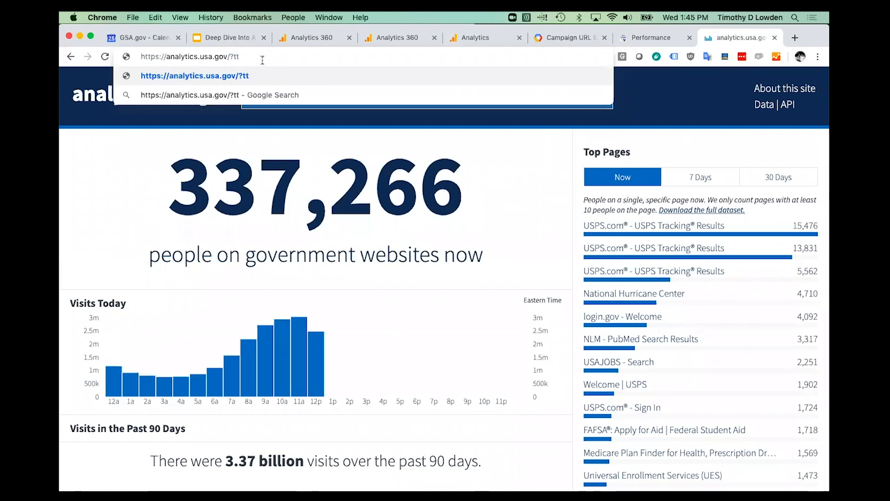
key("BackSpace")
key("BackSpace")
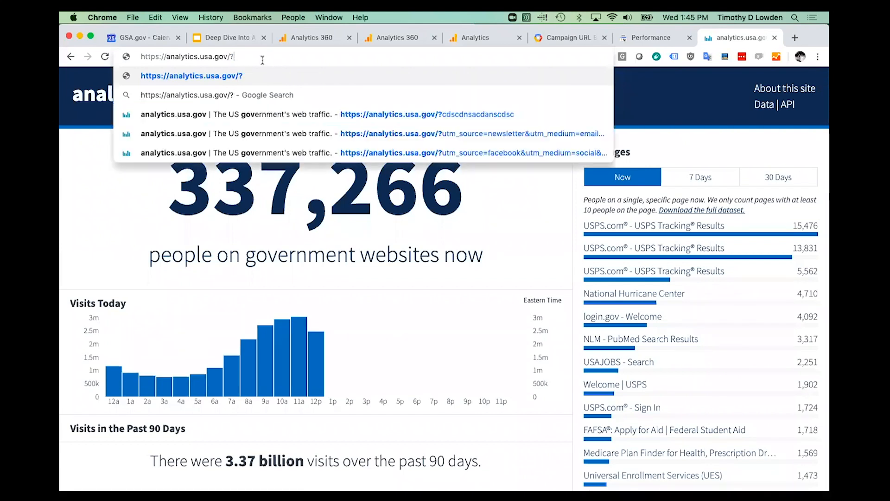
Copy the generated twitter/social/deepdive campaign URL from the Campaign URL Builder and load it in the analytics.usa.gov page.
left_click(548, 41)
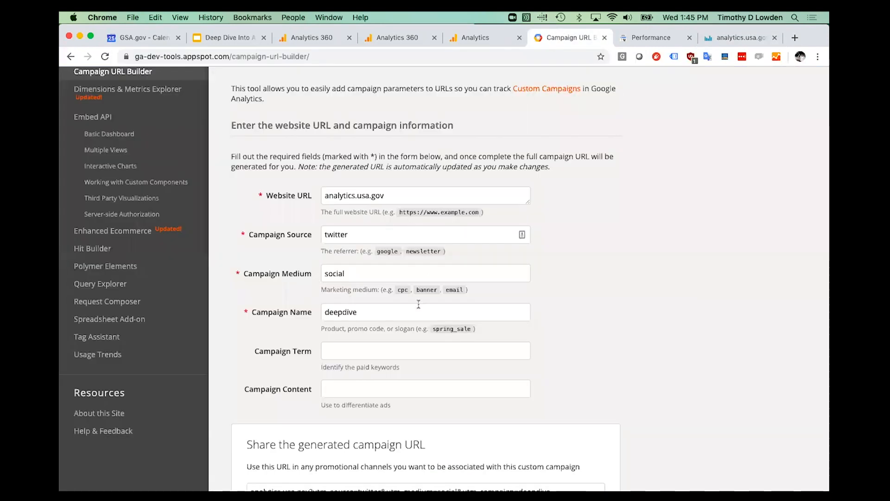
scroll(418, 304, "down", 5)
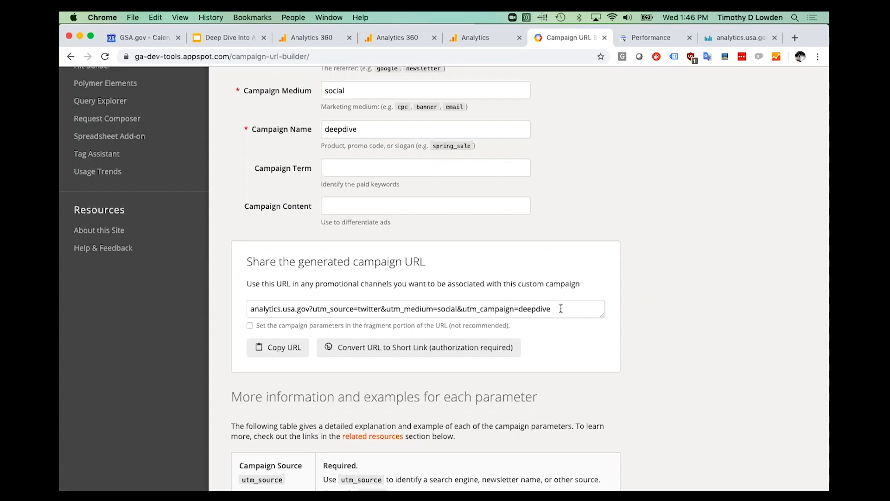
left_click_drag(559, 308, 350, 297)
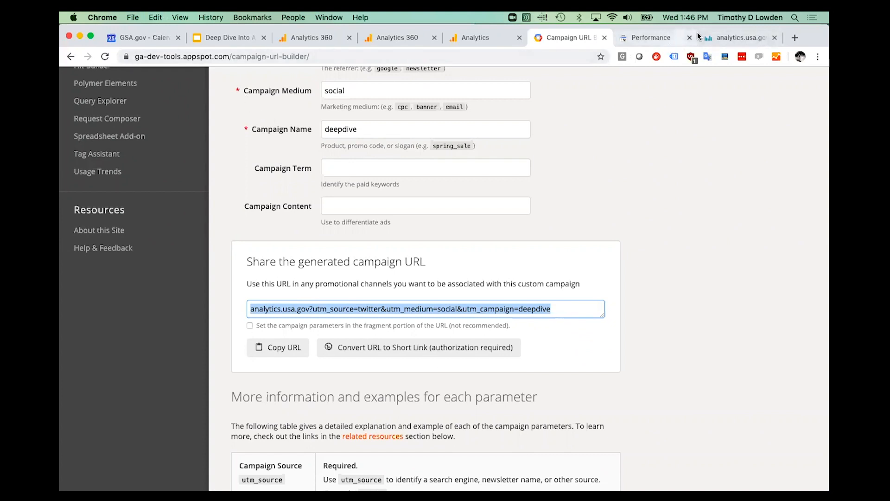
left_click(735, 38)
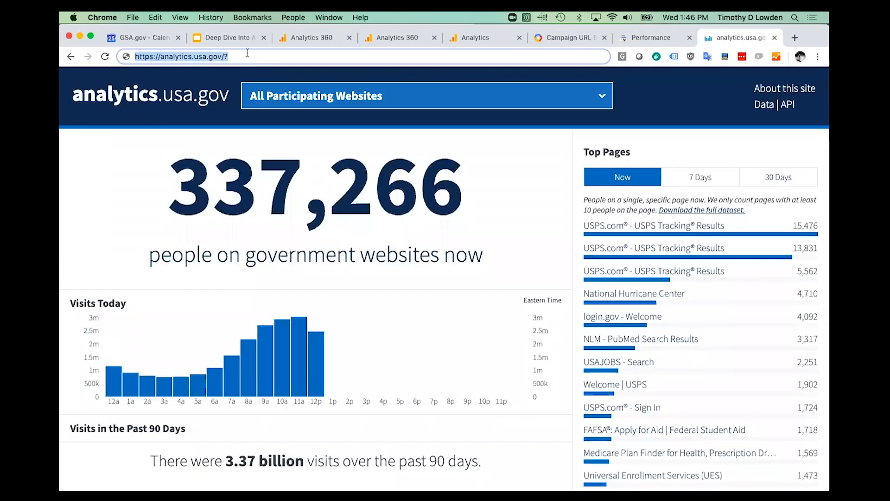
type("analytics.usa.gov/?utm_source=twitter&utm_medium=social&utm_campaign=deepdive")
key("Return")
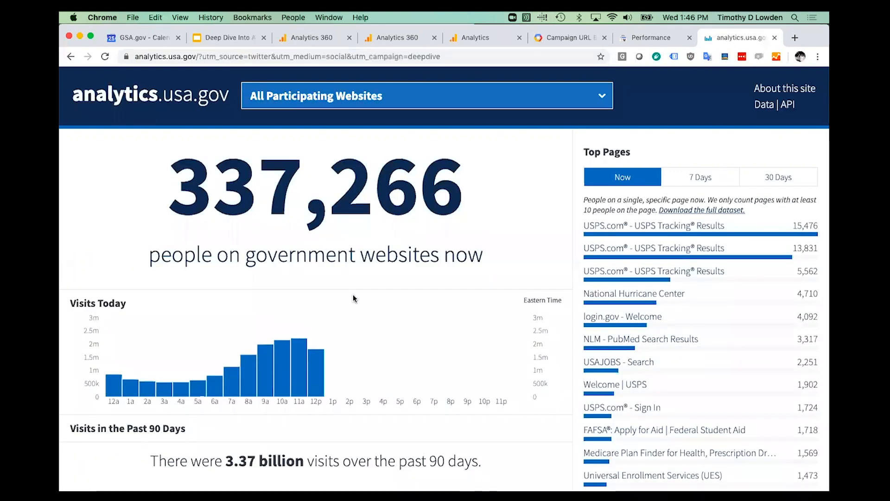
Highlight the UTM parameters in the loaded analytics.usa.gov address, and return to the Campaigns slide.
left_click_drag(444, 56, 202, 53)
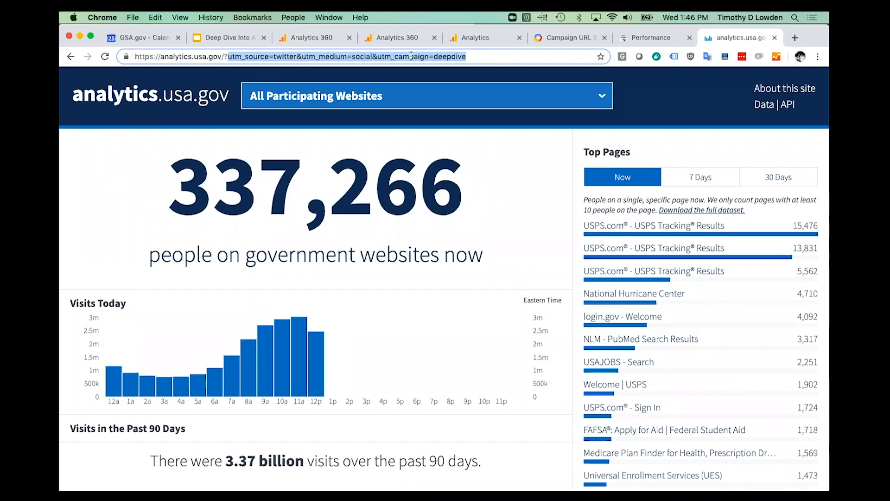
left_click(491, 57)
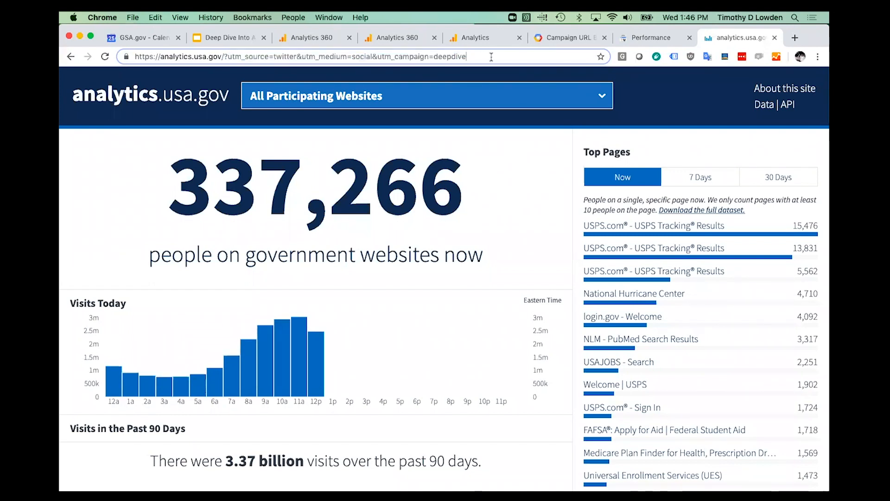
left_click(218, 37)
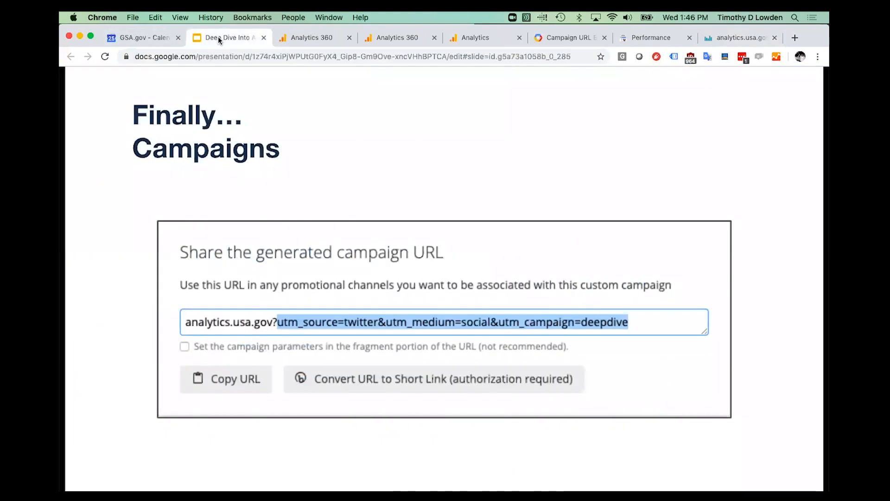
left_click(555, 36)
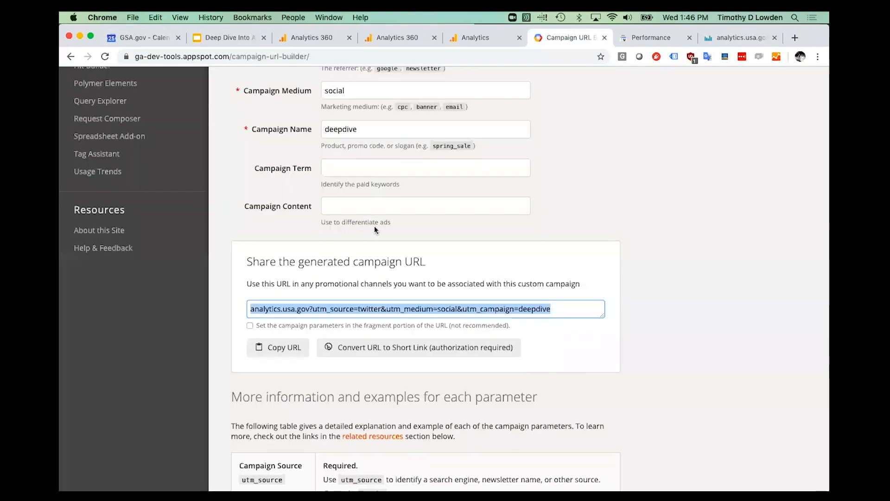
left_click(210, 38)
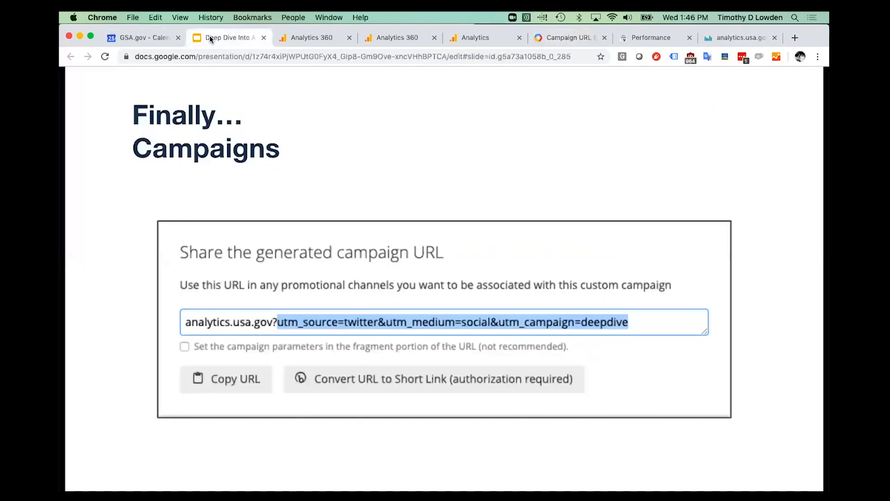
Advance the presentation through the "Did you know" slides on shortened links and email links to the Campaign URL Builder slide.
key("Right")
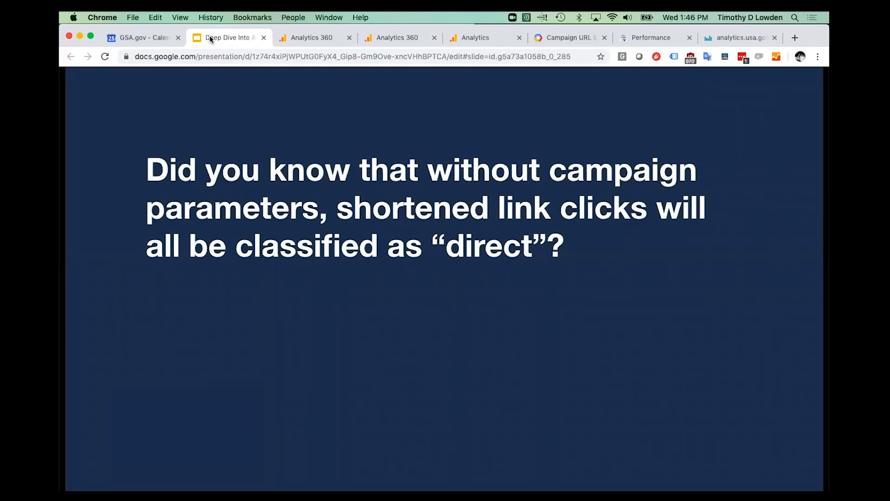
key("Right")
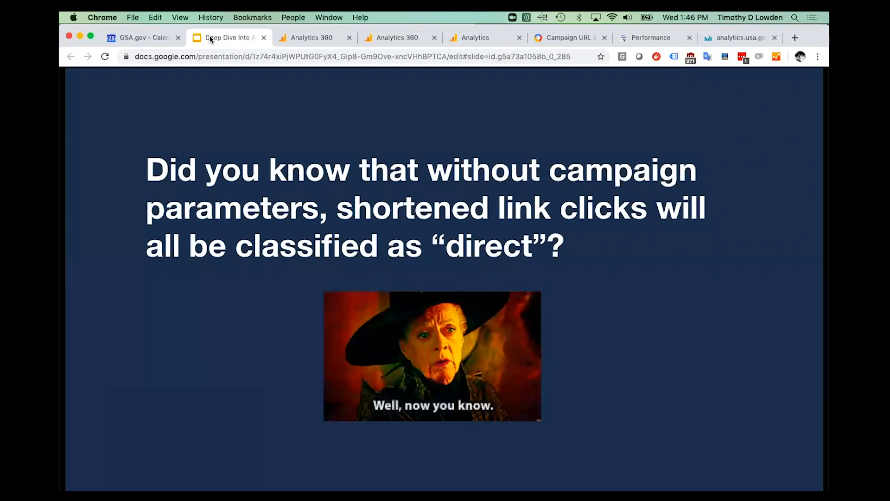
key("Right")
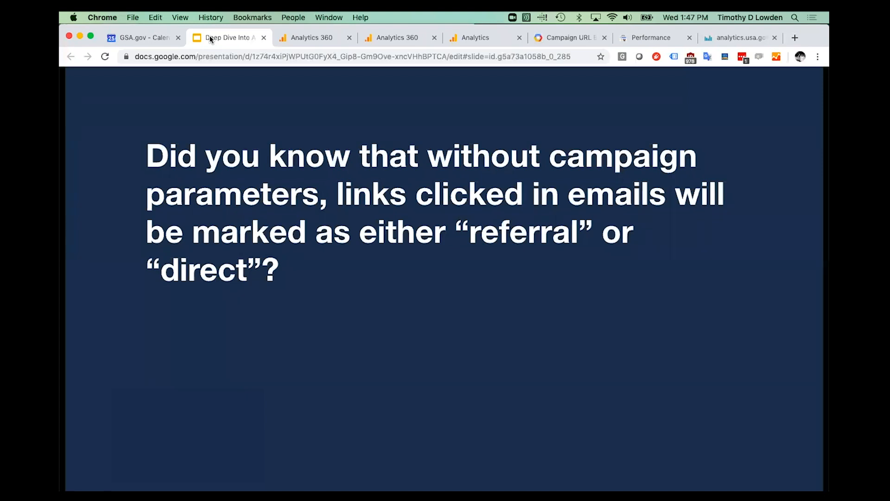
key("Right")
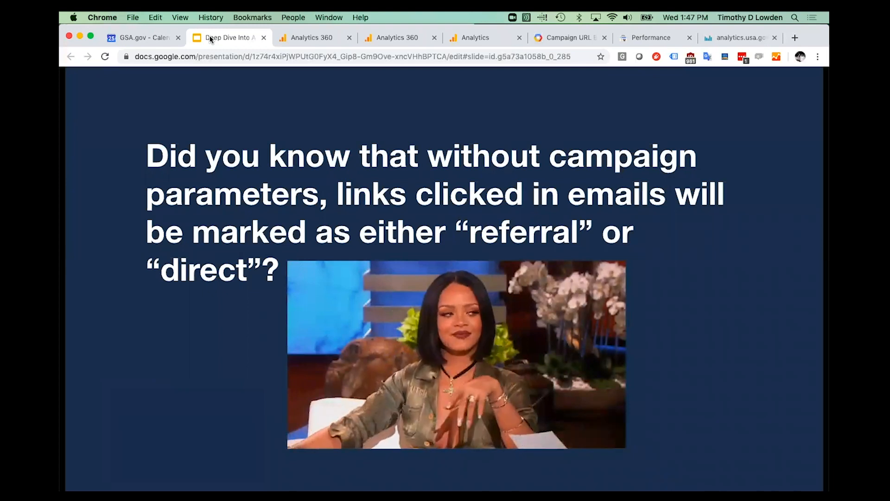
key("Right")
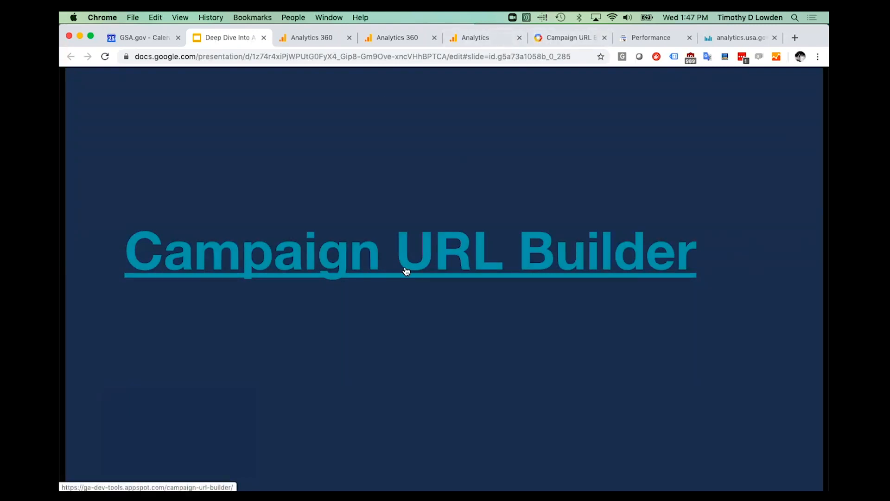
Return to the Campaign URL Builder page and highlight the Website URL value in its form.
left_click(565, 37)
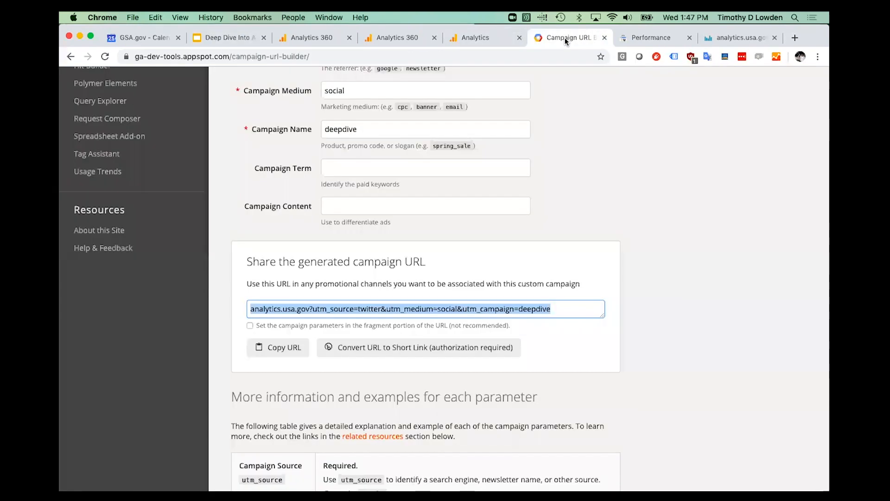
scroll(574, 213, "up", 10)
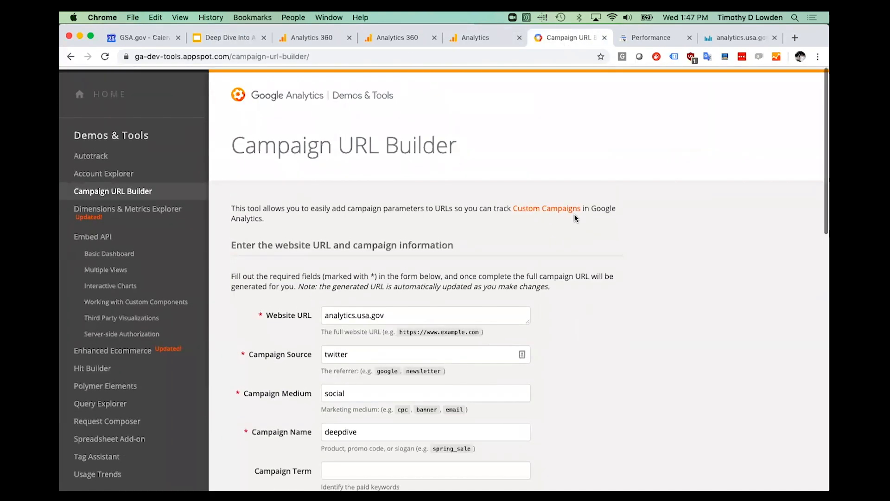
scroll(586, 250, "down", 3)
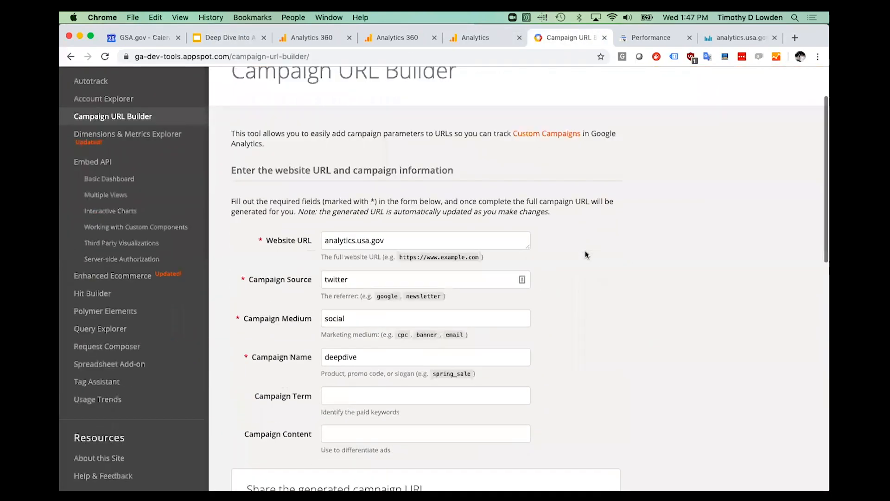
scroll(586, 254, "down", 2)
left_click_drag(385, 198, 299, 200)
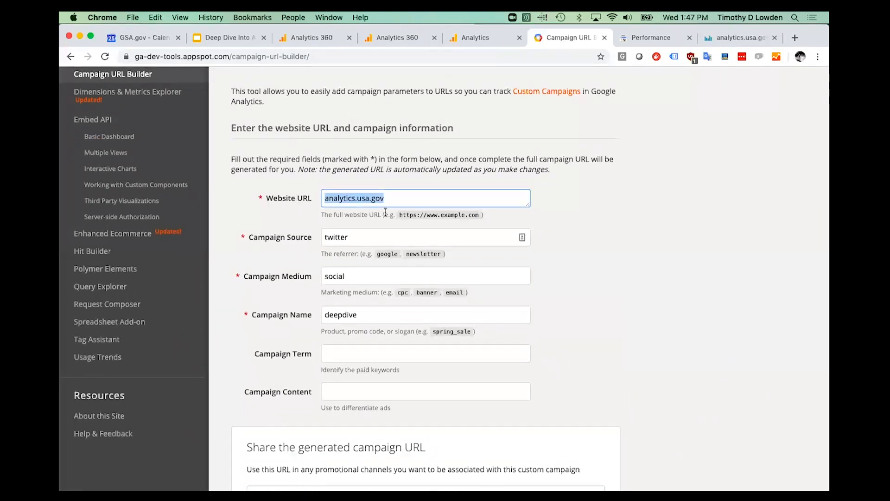
scroll(383, 215, "down", 3)
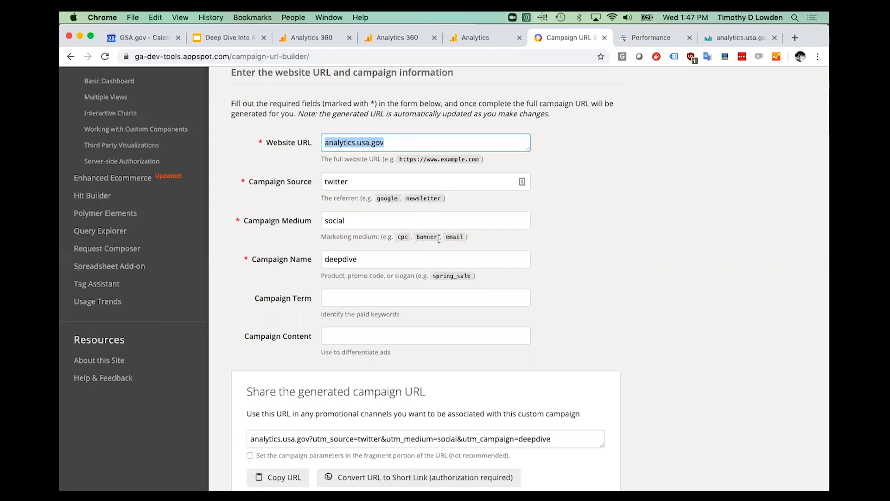
Point out the example marketing mediums under Campaign Medium, and highlight the Campaign Name value.
left_click_drag(439, 238, 398, 238)
left_click(560, 225)
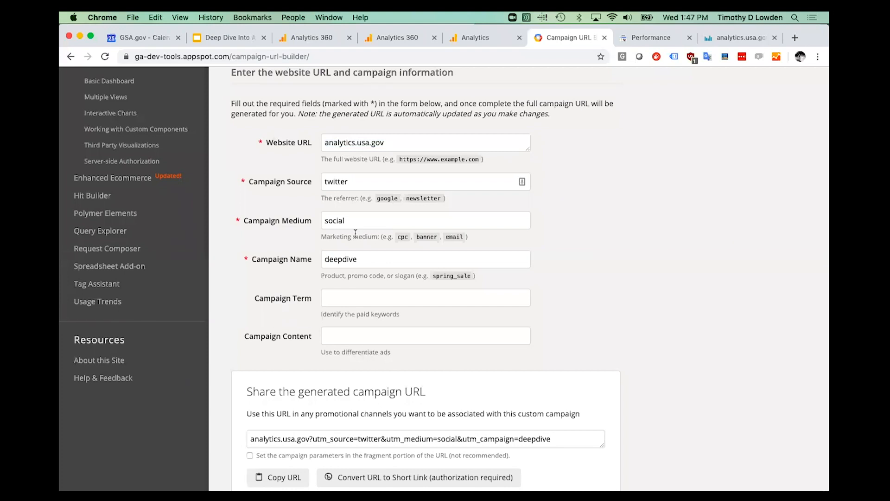
left_click(372, 260)
double_click(373, 260)
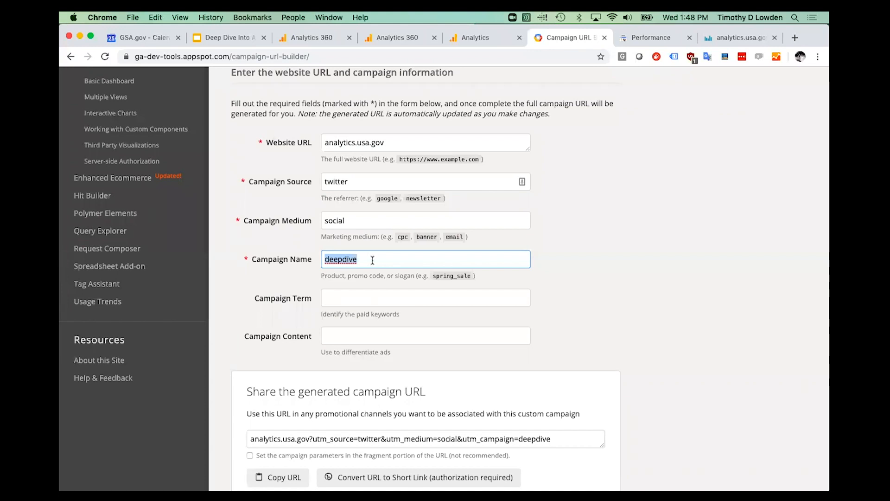
left_click(586, 273)
Highlight the full generated campaign URL and compare it with the form fields that build it.
scroll(586, 274, "down", 3)
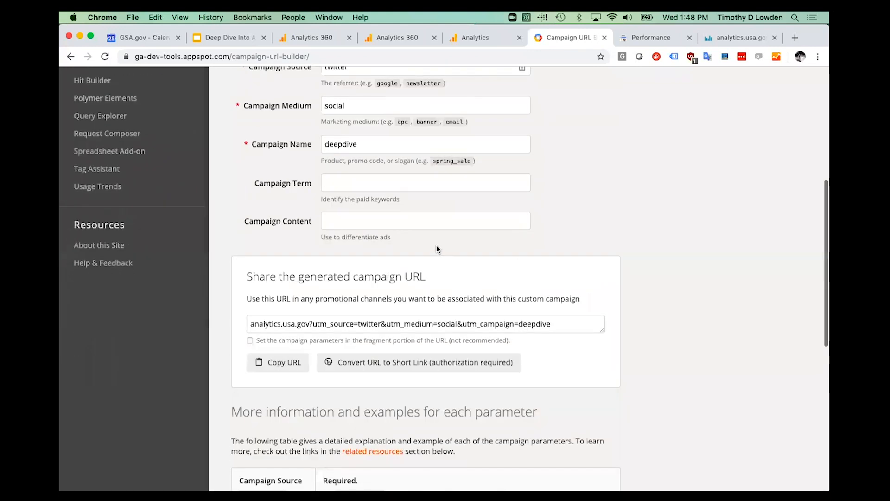
scroll(431, 247, "up", 3)
scroll(324, 283, "down", 4)
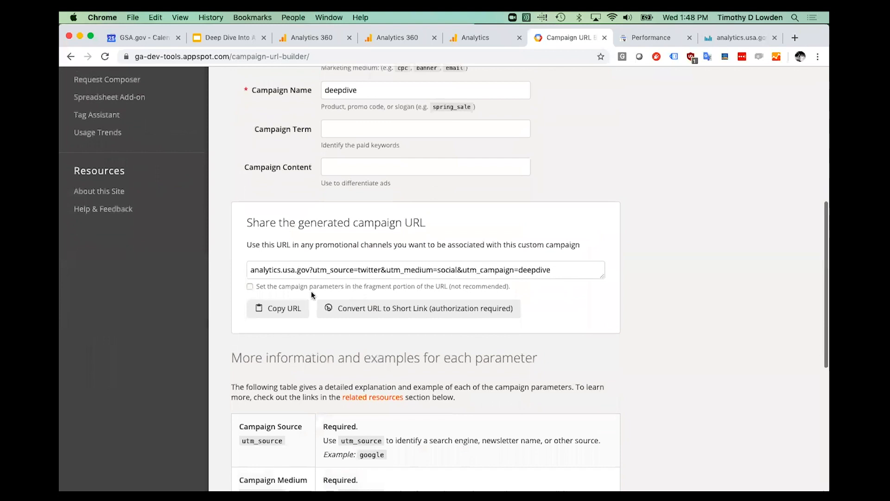
left_click(576, 270)
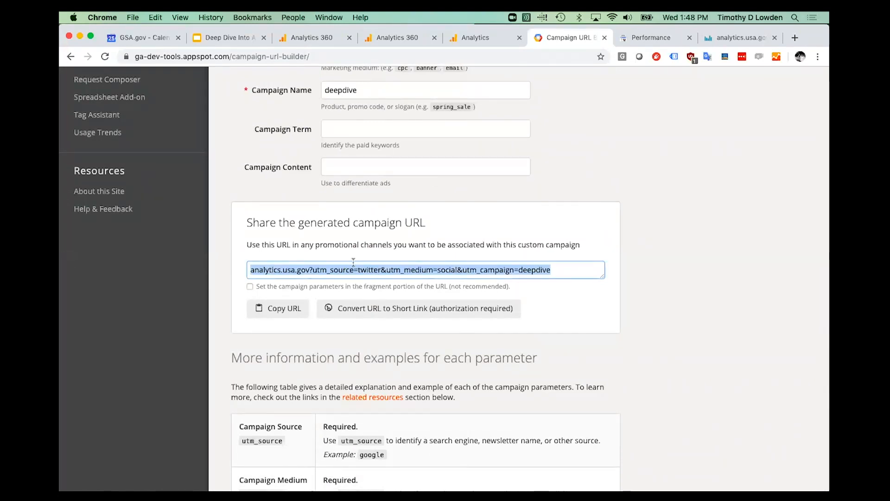
scroll(389, 250, "up", 1)
scroll(390, 253, "up", 3)
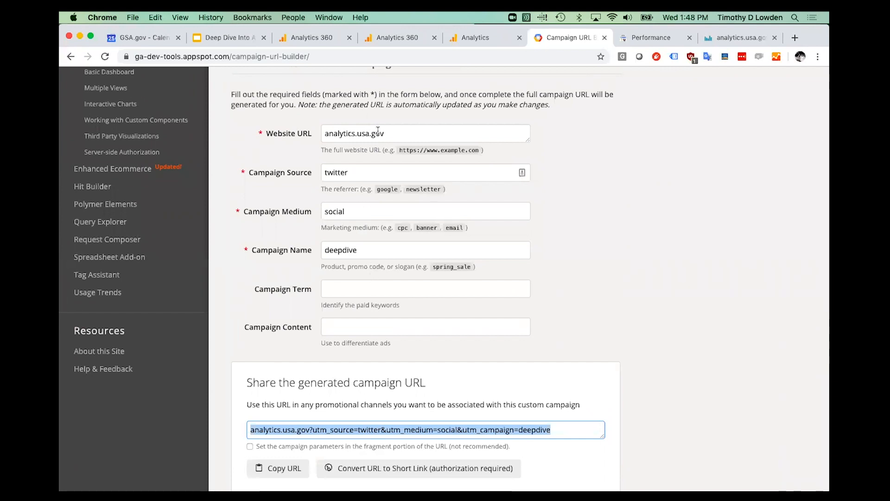
scroll(381, 231, "down", 2)
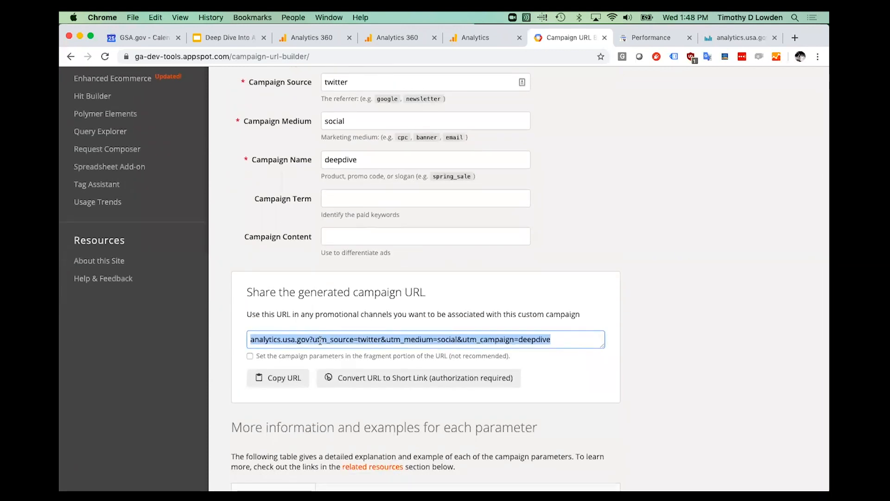
Highlight the campaign name at the end of the generated URL, and look over the builder form once more.
left_click(574, 344)
left_click_drag(555, 340, 520, 339)
left_click(570, 340)
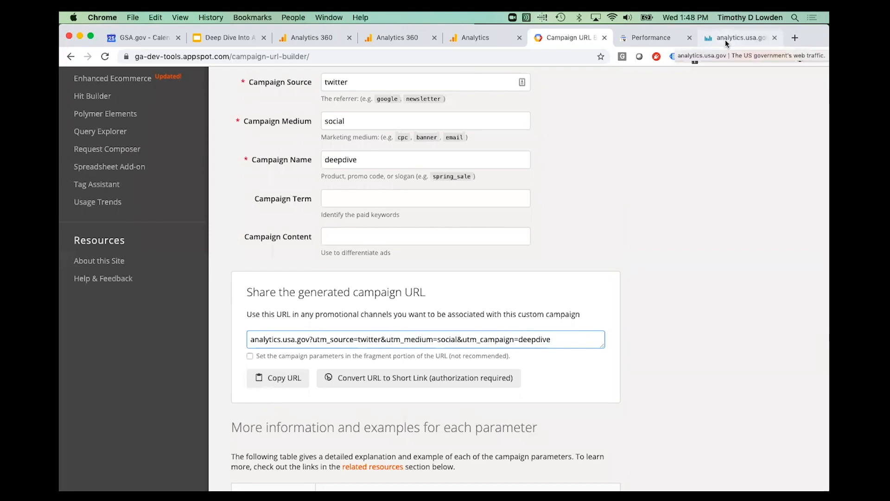
scroll(658, 219, "down", 2)
scroll(658, 218, "up", 3)
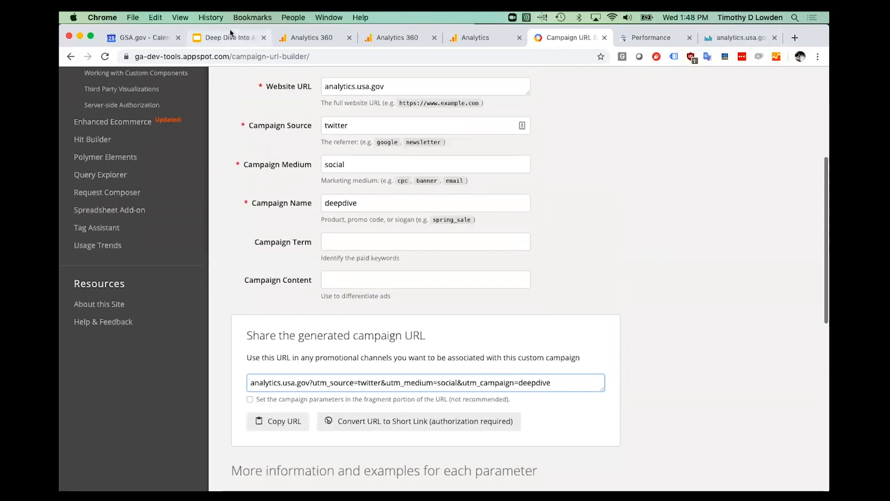
Show the Tips on campaigns slide in the presentation, and switch to the analytics.usa.gov All Campaigns report.
left_click(220, 38)
key("Right")
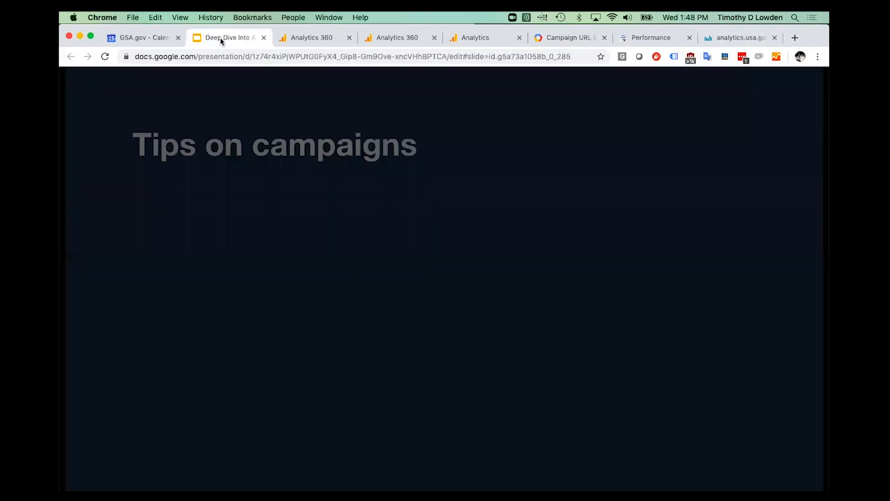
left_click(311, 39)
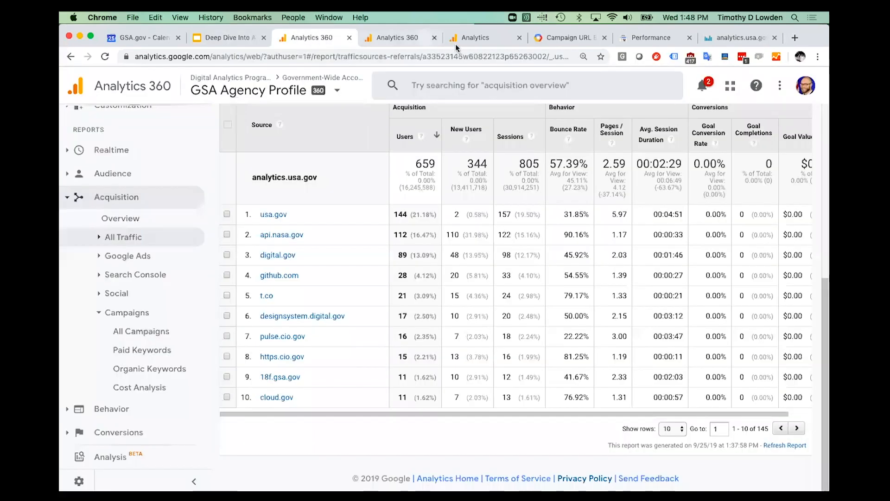
left_click(466, 39)
Look over the All Campaigns table and drill into the deepdive campaign to view its source / medium breakdown.
scroll(349, 292, "down", 3)
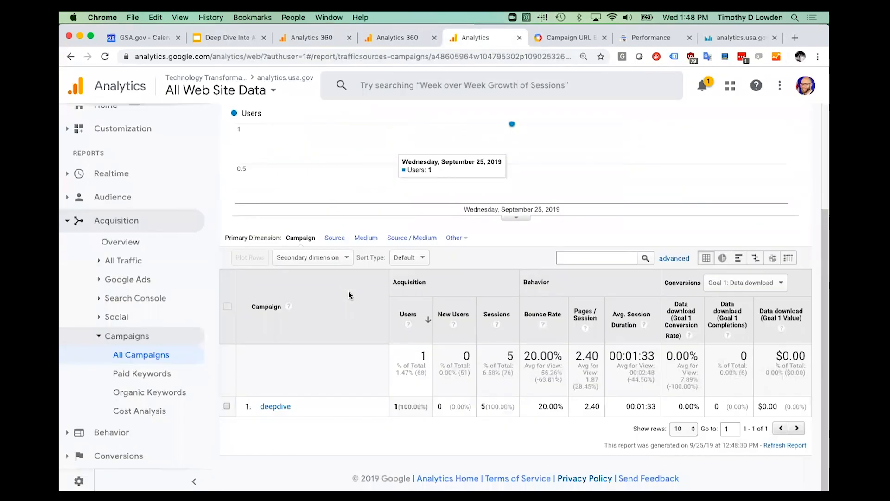
scroll(319, 295, "up", 2)
scroll(322, 296, "down", 2)
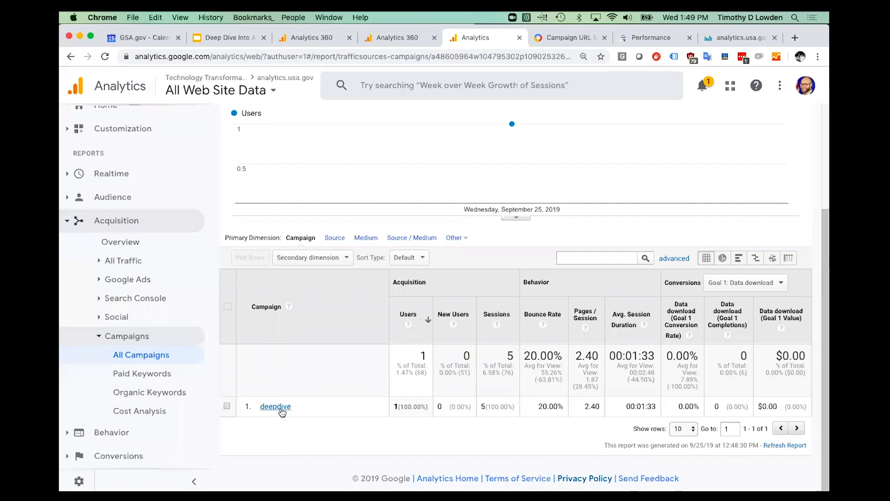
left_click(281, 408)
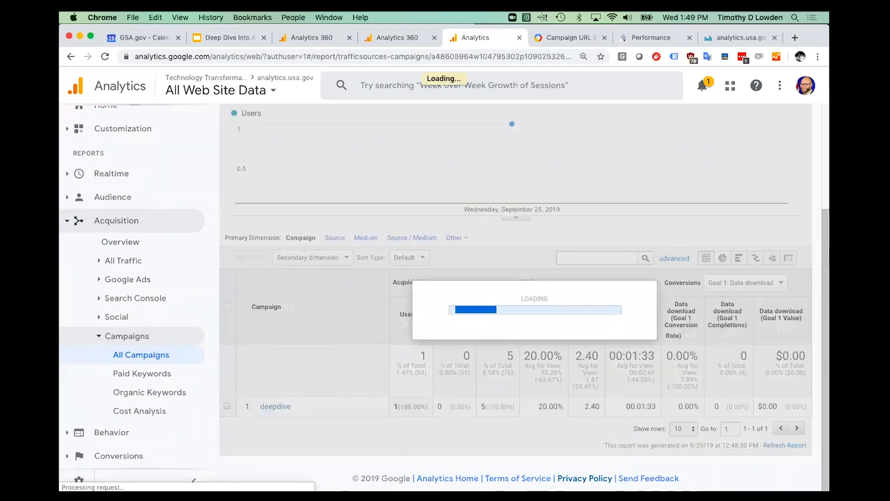
scroll(282, 412, "down", 2)
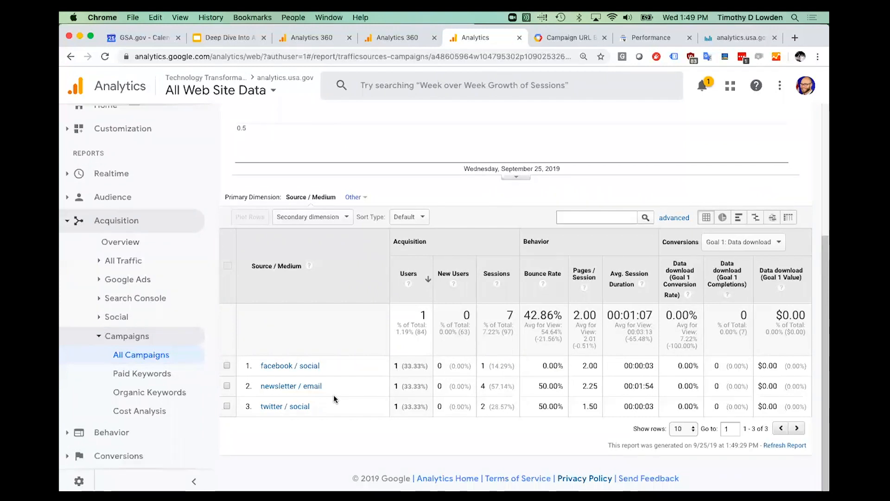
Reveal the first tip on the Tips on campaigns slide, and return from the deepdive breakdown to the full Campaigns report in Analytics.
left_click(226, 37)
key("Right")
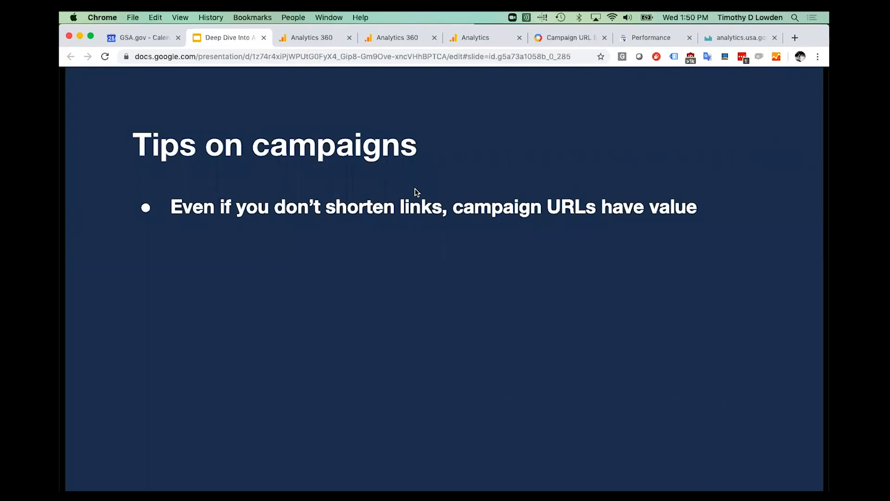
left_click(475, 41)
scroll(273, 137, "up", 5)
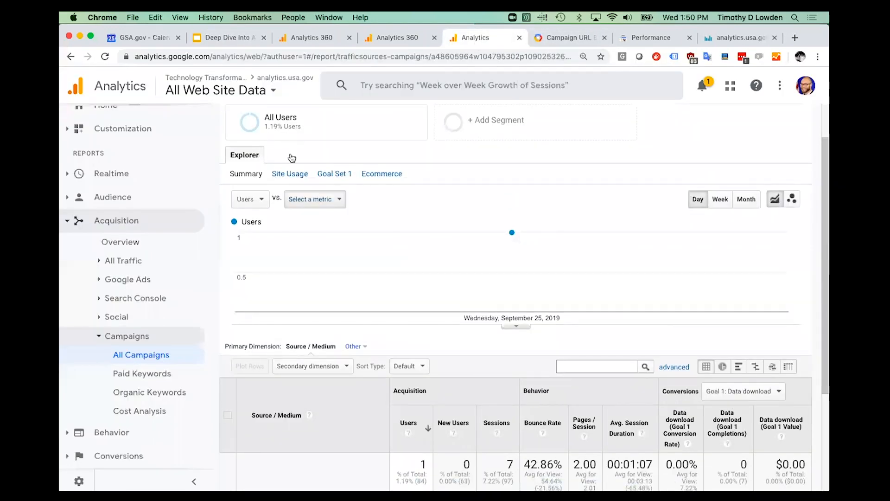
left_click(231, 145)
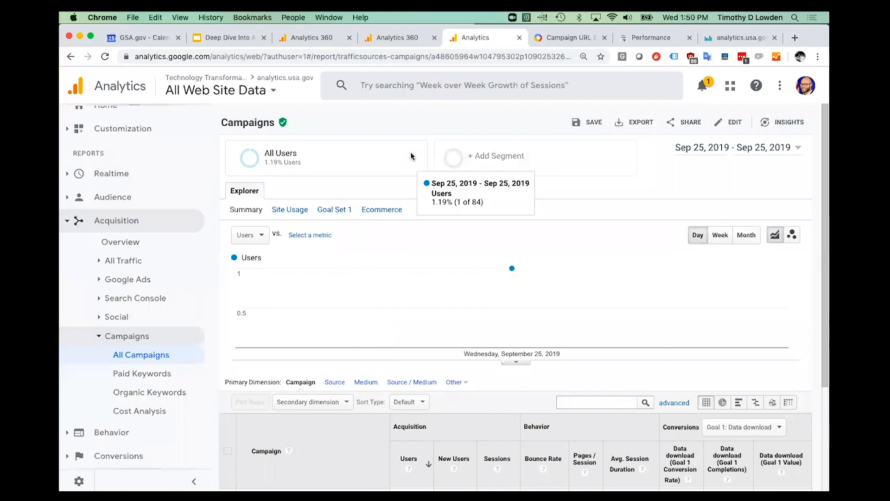
Add the campaign=deepdive segment to the Campaigns report and apply it.
left_click(453, 160)
scroll(374, 347, "down", 5)
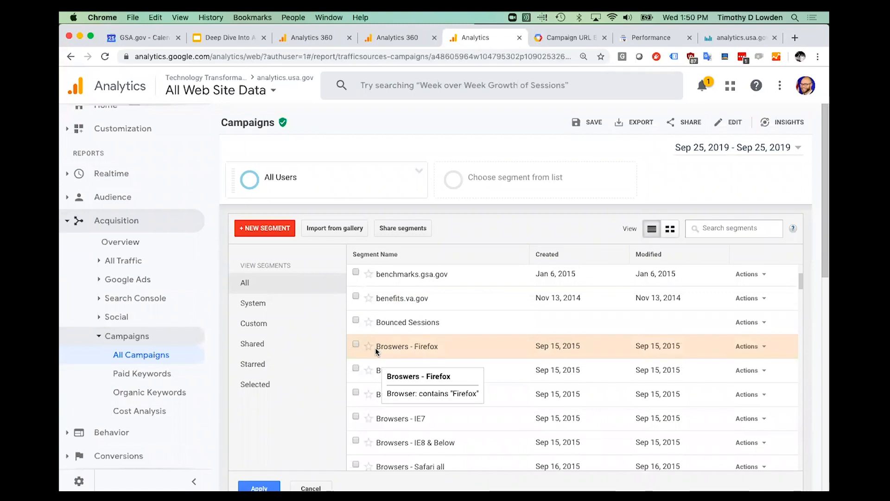
scroll(376, 349, "down", 7)
scroll(376, 351, "down", 5)
scroll(377, 351, "up", 3)
scroll(374, 347, "up", 3)
scroll(366, 338, "up", 1)
left_click(355, 326)
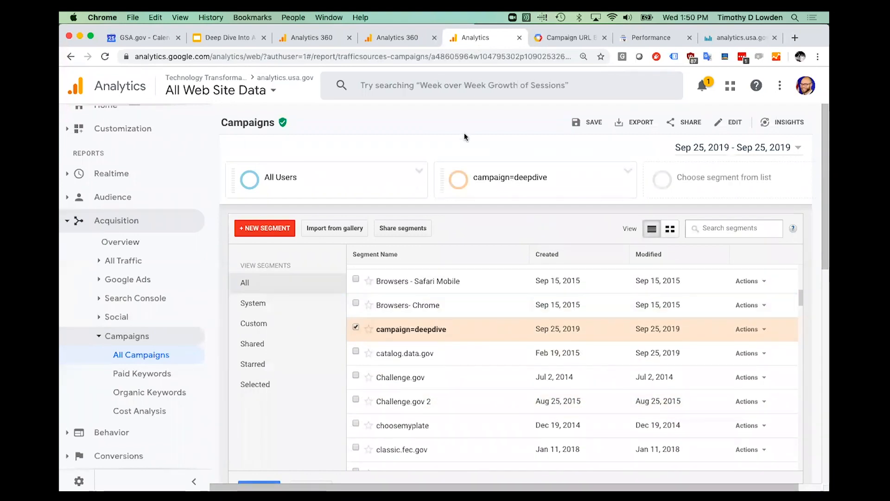
scroll(302, 416, "down", 3)
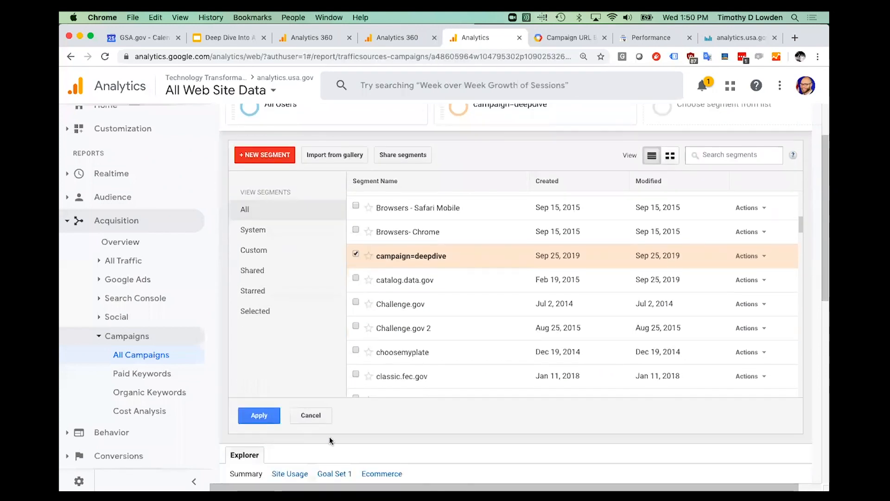
left_click(258, 415)
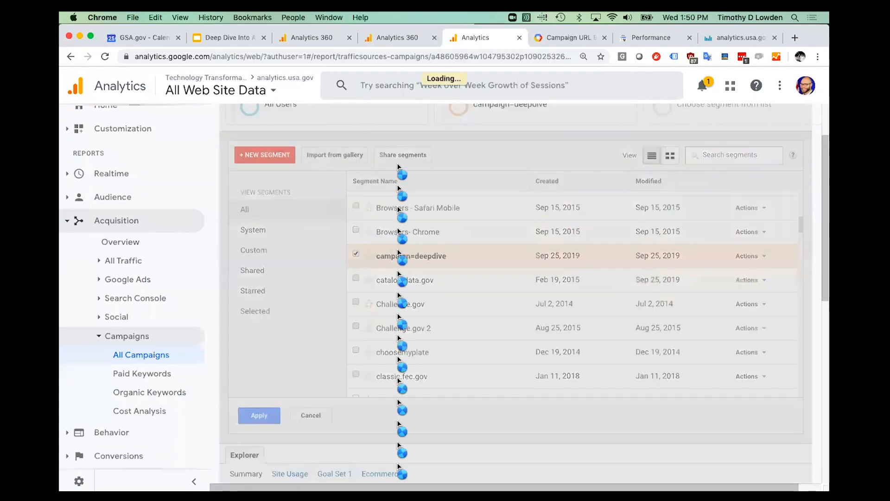
Remove the All Users segment from the Campaigns report.
scroll(403, 245, "up", 3)
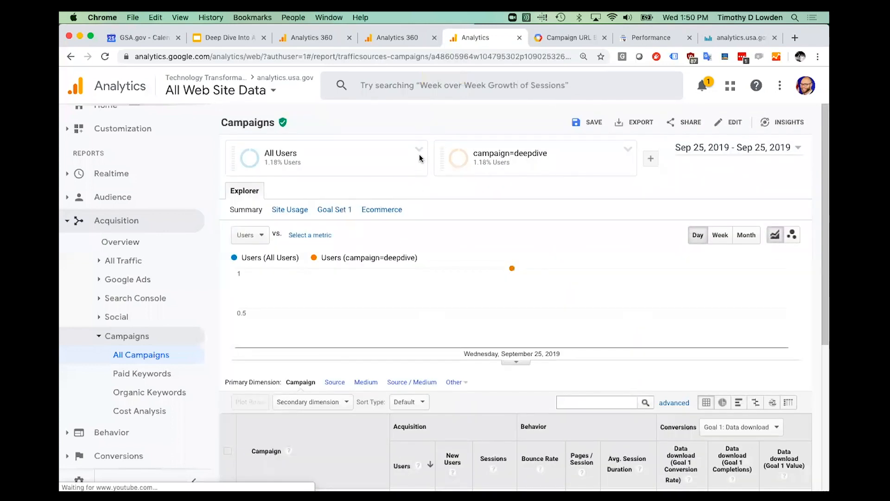
left_click(418, 150)
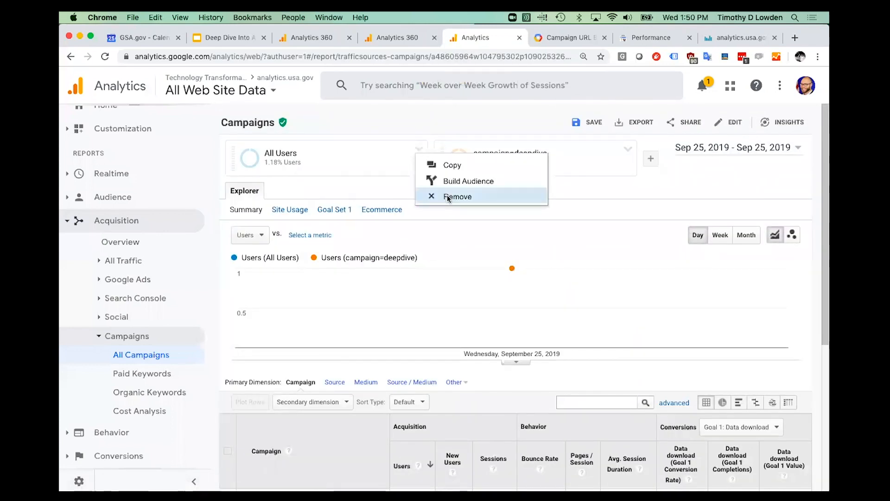
left_click(453, 196)
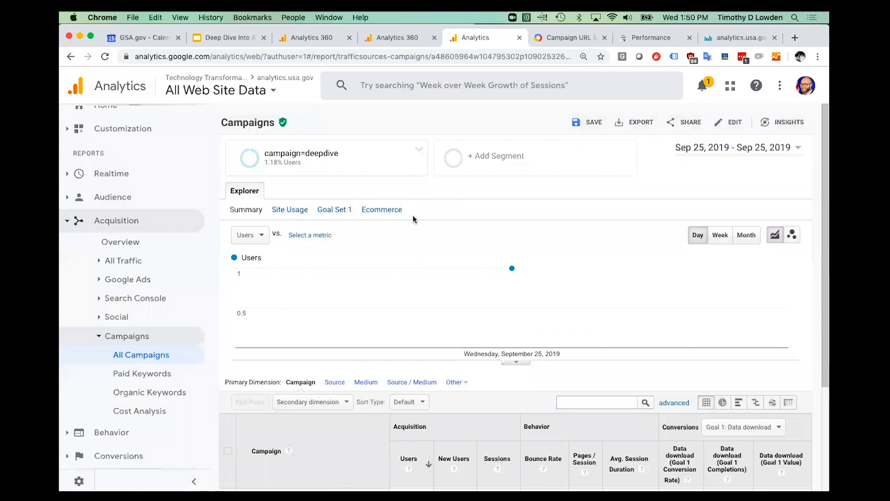
Examine the Campaigns chart and table as filtered by the campaign=deepdive segment.
scroll(440, 247, "down", 1)
scroll(440, 243, "down", 5)
scroll(440, 243, "up", 6)
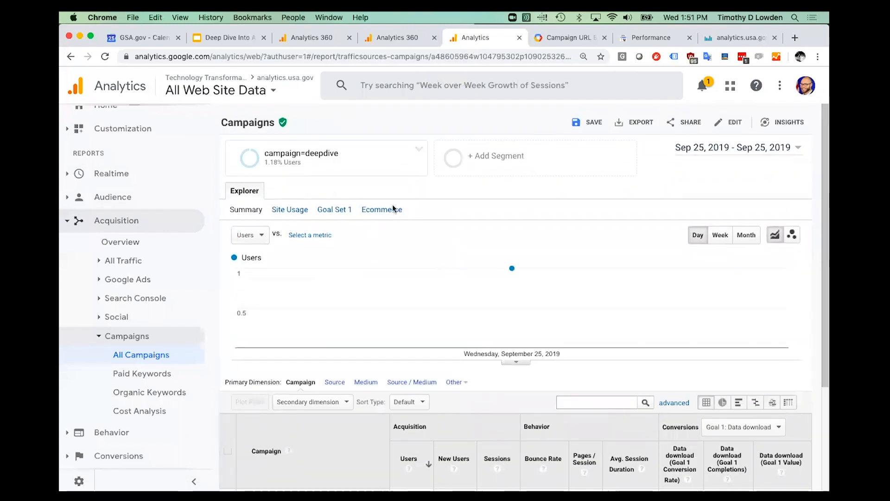
scroll(388, 286, "down", 3)
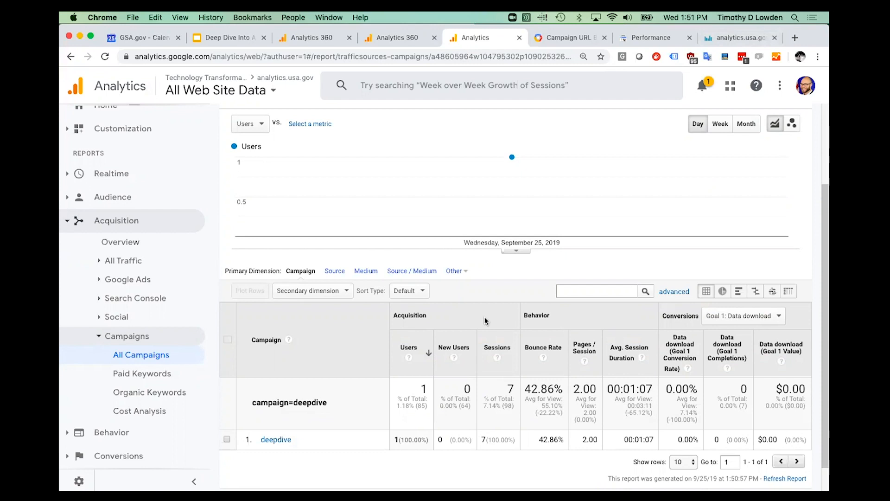
scroll(394, 247, "up", 5)
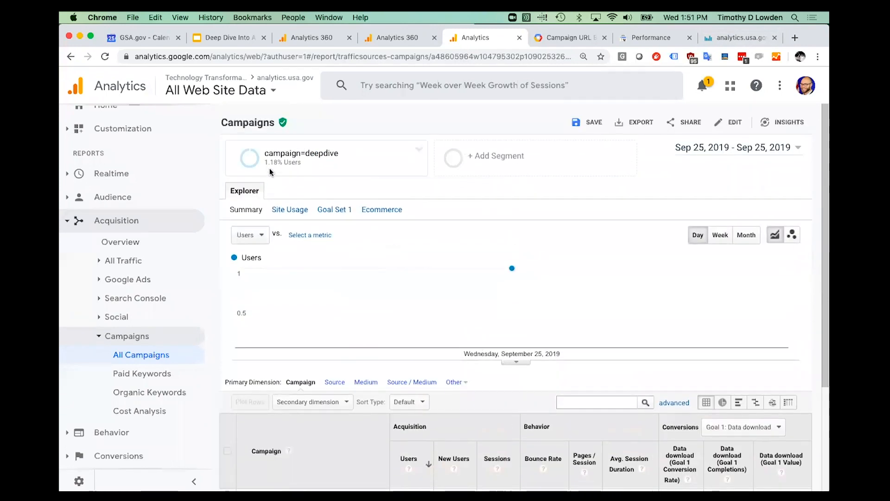
scroll(381, 296, "down", 3)
scroll(381, 296, "up", 3)
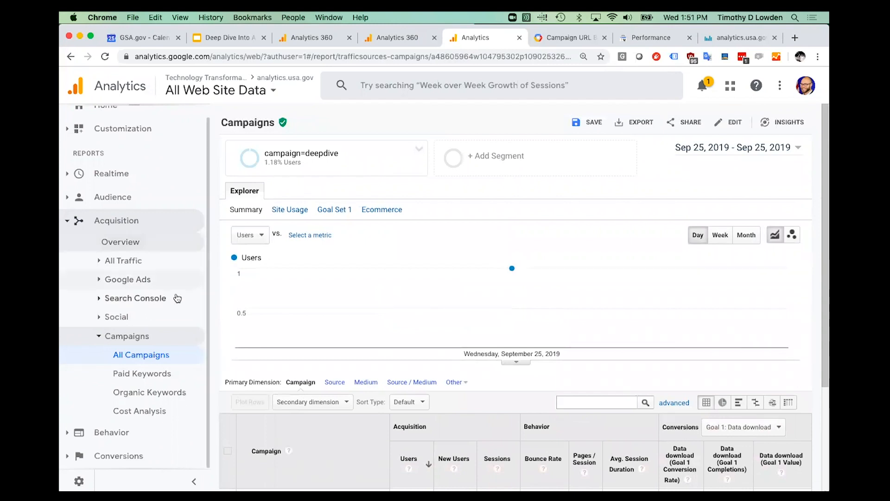
Collapse the Campaigns reports and open the Audience Geo Location report with the campaign=deepdive segment.
left_click(100, 337)
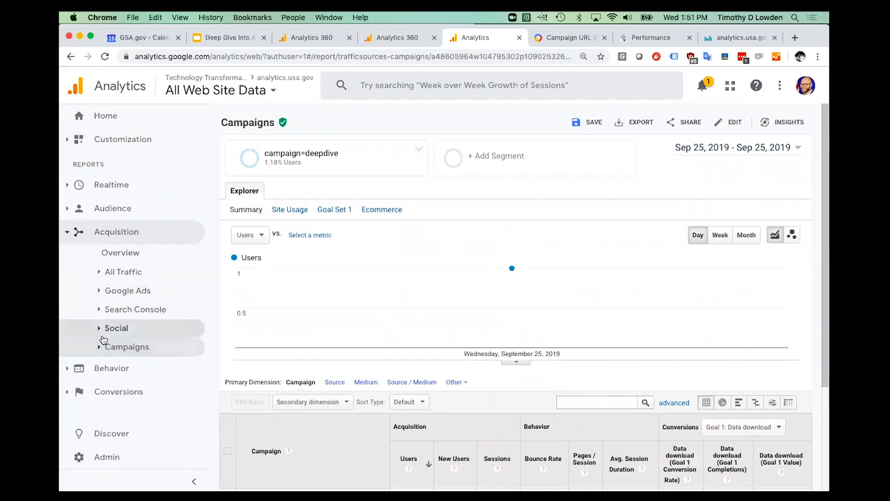
left_click(115, 208)
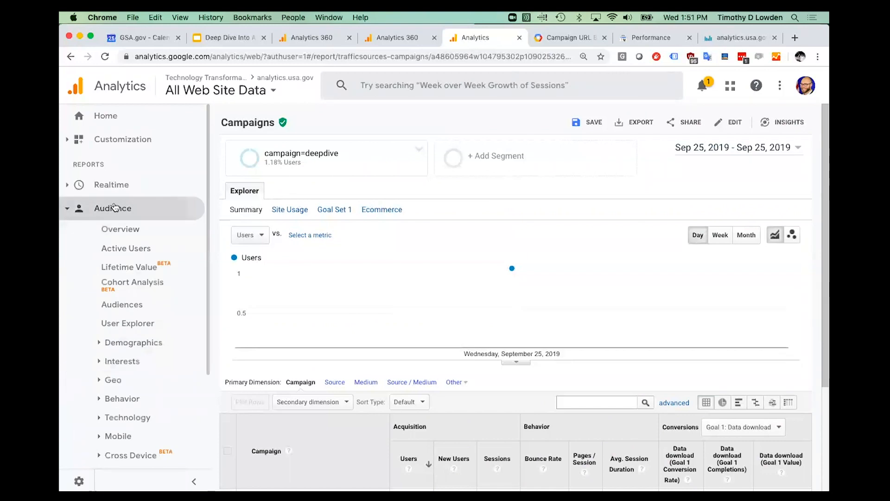
left_click(121, 418)
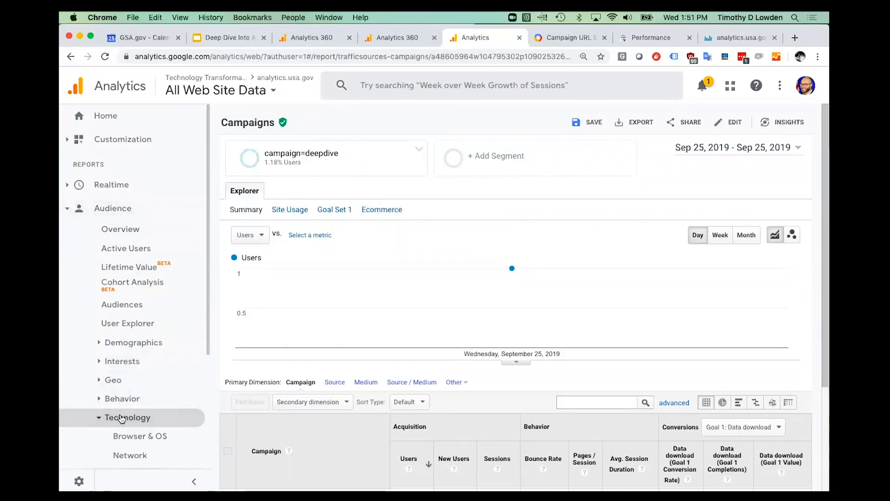
left_click(113, 383)
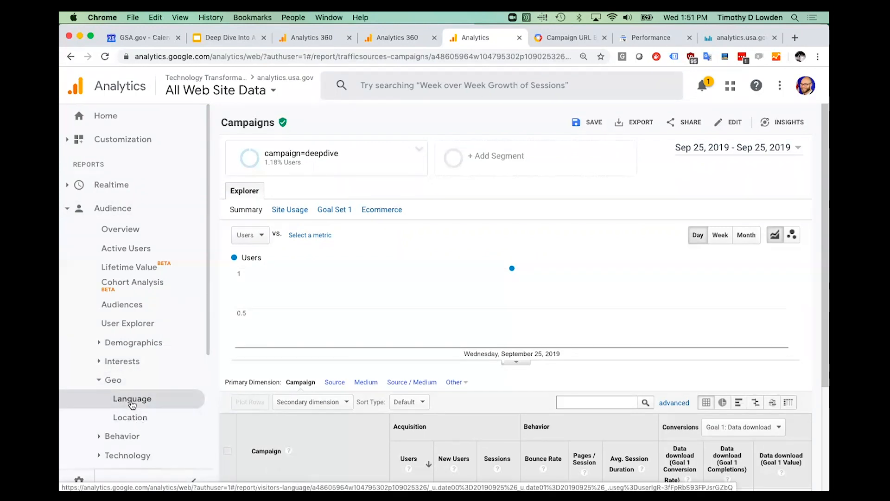
left_click(128, 417)
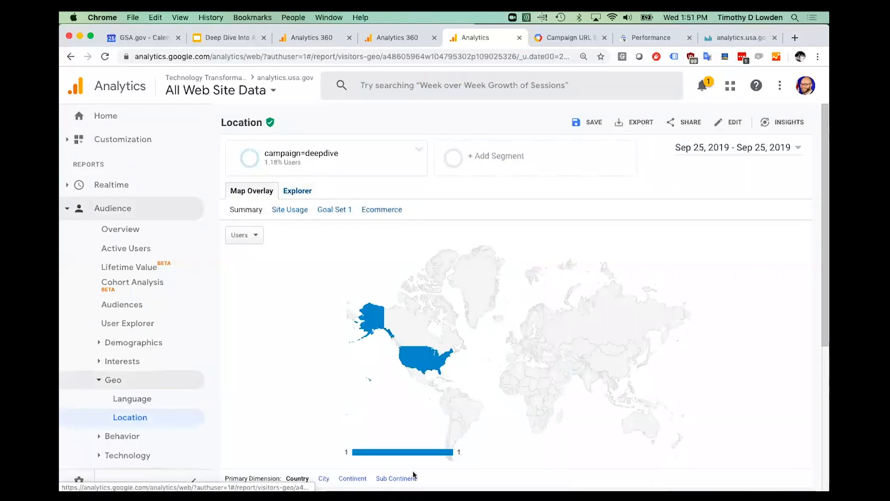
Drill down in the Location report from the United States to New York to list its cities.
scroll(413, 471, "down", 4)
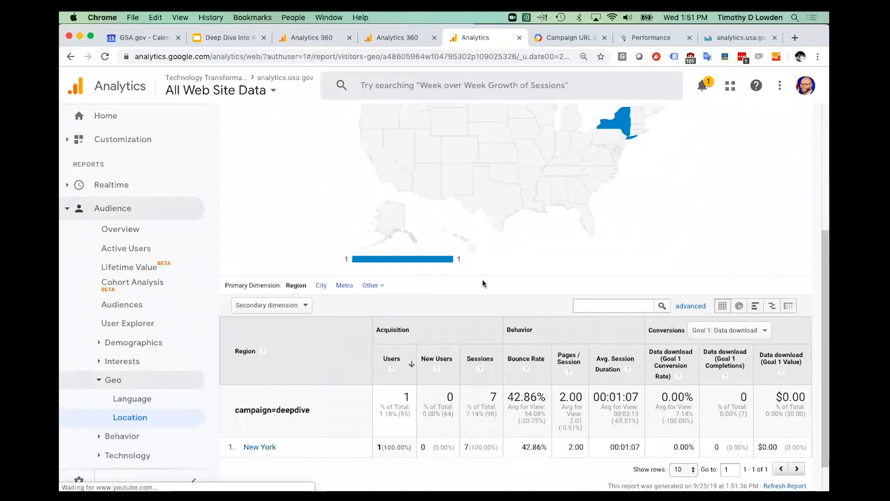
scroll(483, 283, "down", 3)
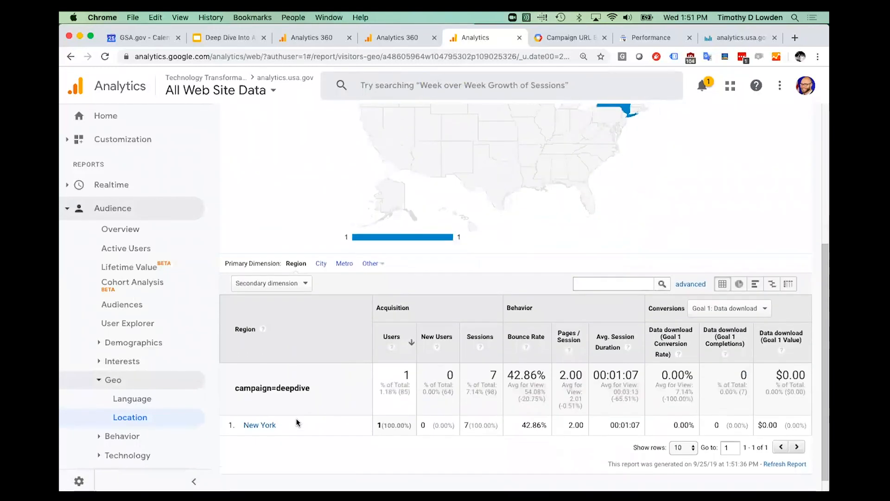
left_click(259, 425)
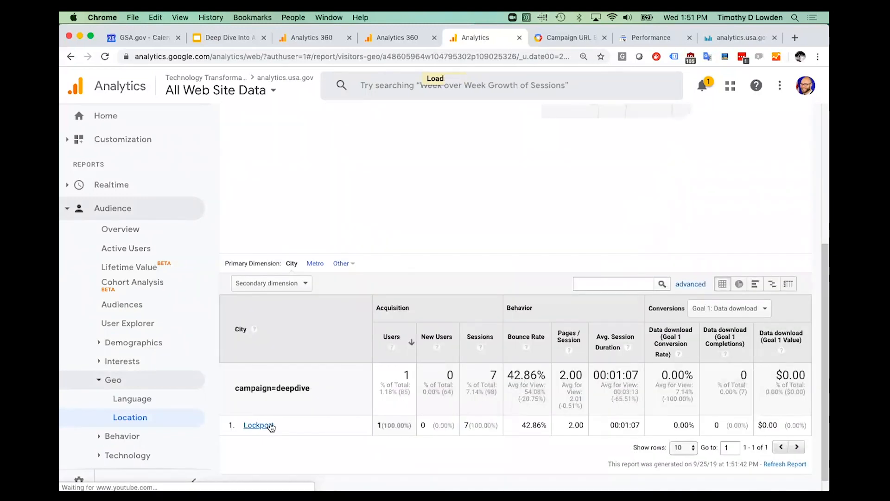
Examine the New York city map and table for the deepdive campaign's visitors, checking the marked city's details.
scroll(364, 341, "up", 4)
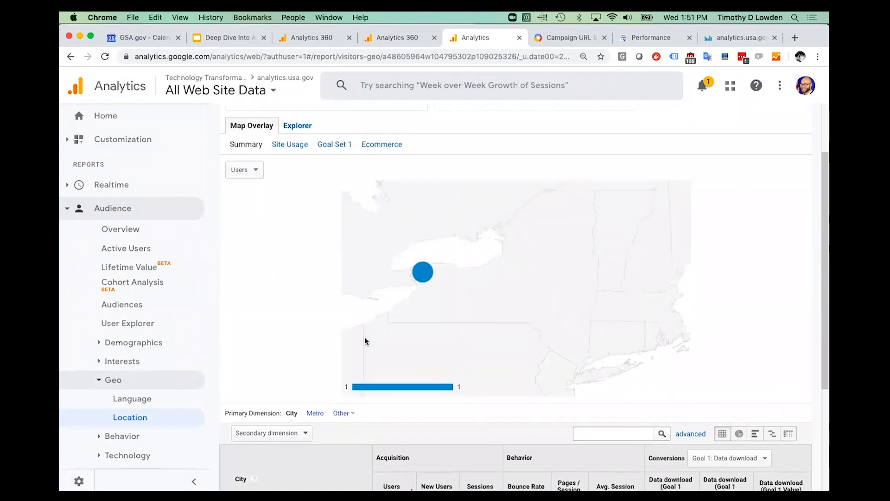
scroll(365, 335, "down", 4)
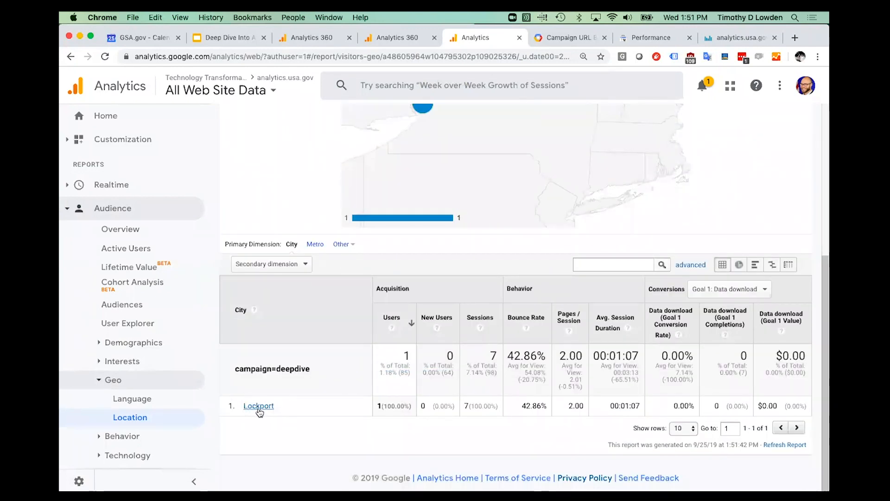
scroll(433, 274, "up", 2)
mouse_move(423, 183)
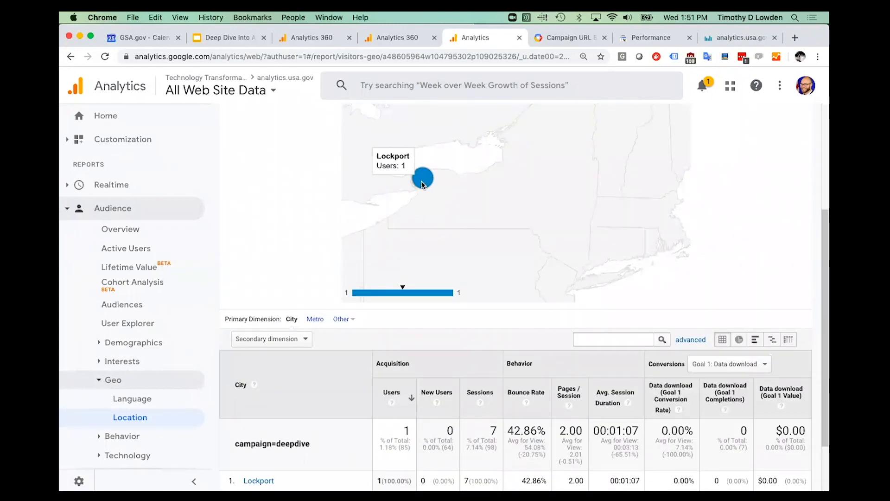
scroll(328, 370, "down", 2)
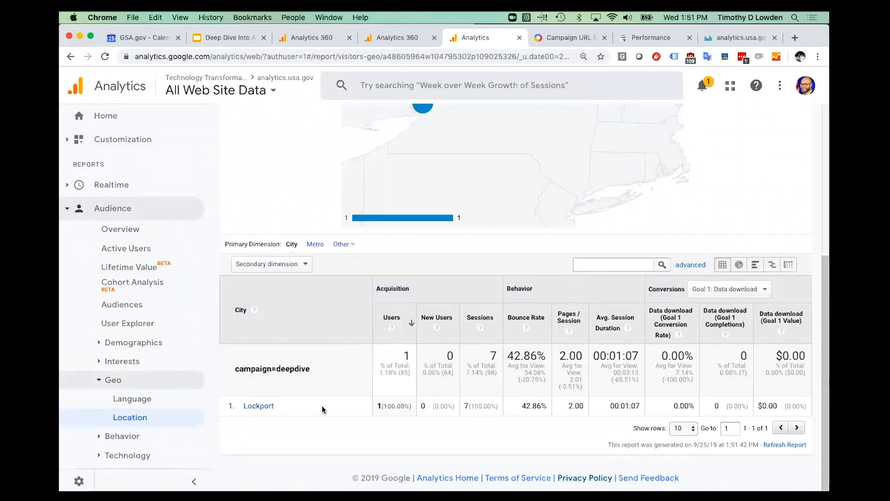
scroll(322, 410, "up", 1)
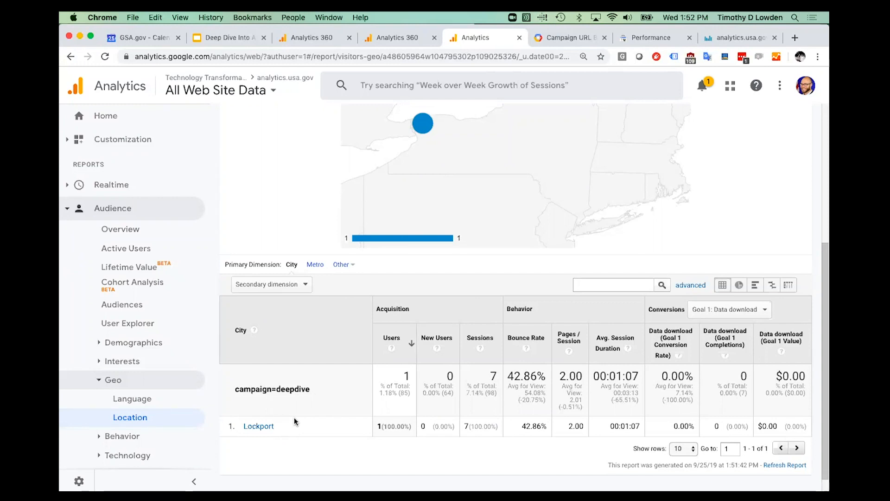
scroll(294, 416, "up", 2)
scroll(308, 385, "down", 2)
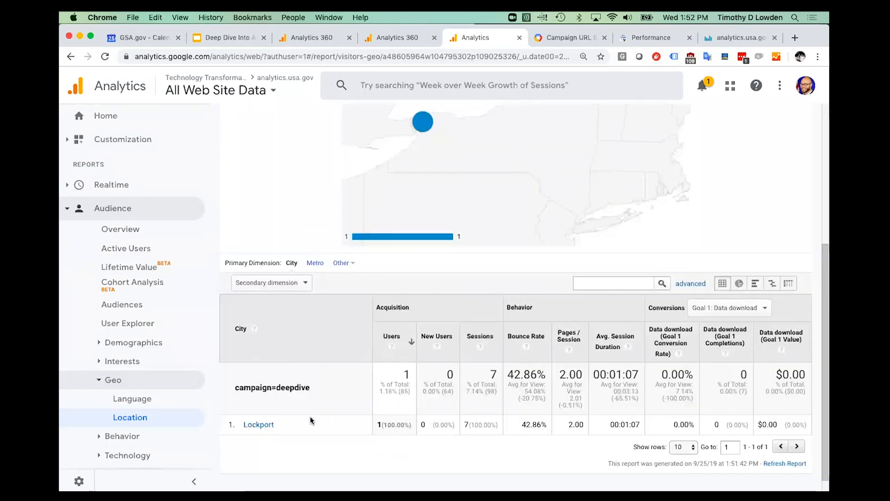
scroll(310, 416, "up", 3)
mouse_move(427, 239)
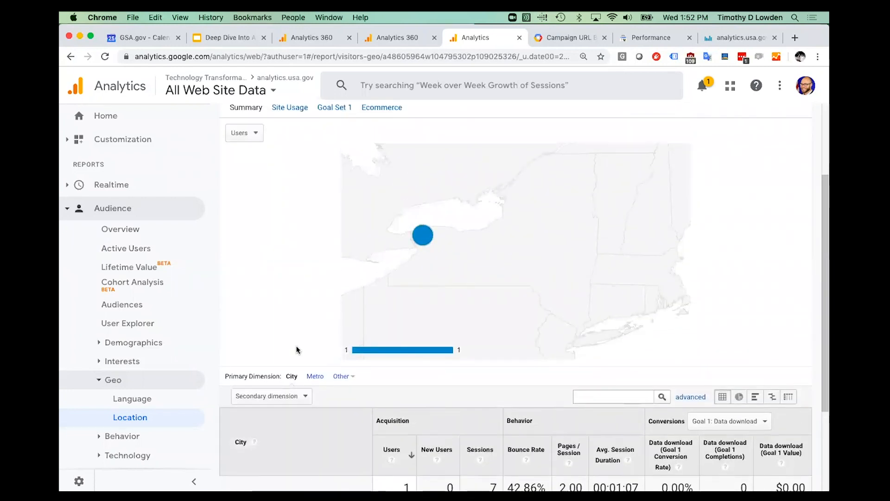
Review the New York Location report's city table and applied segment, and look through the remaining Audience report categories.
scroll(282, 277, "down", 3)
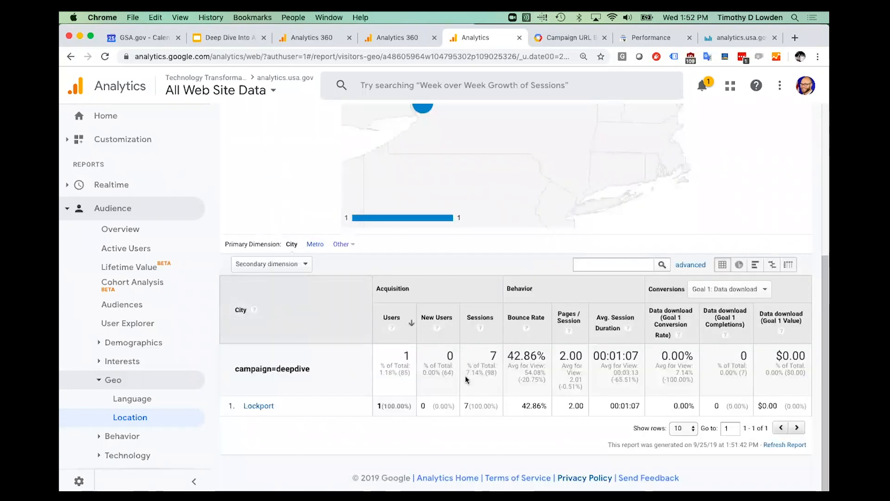
scroll(333, 258, "up", 4)
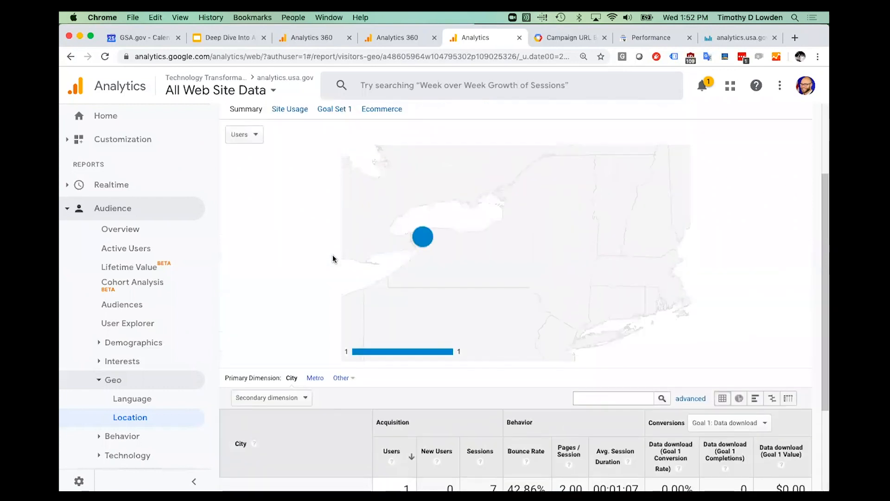
scroll(332, 258, "up", 1)
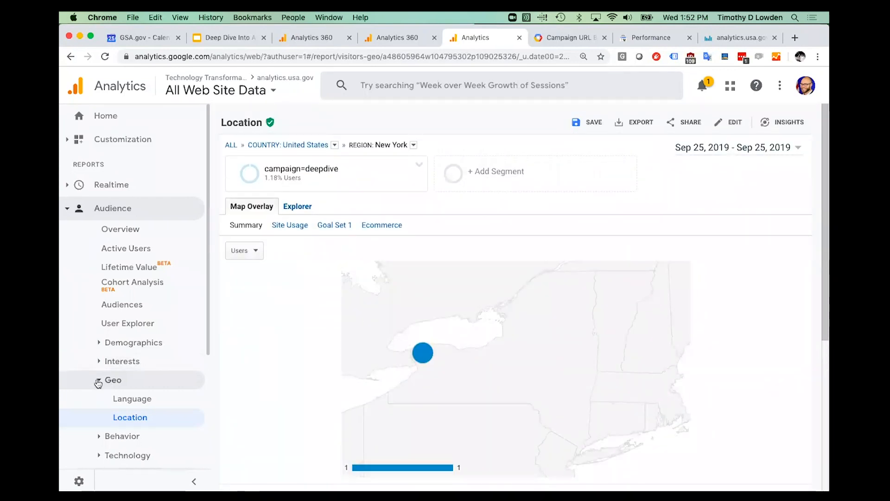
mouse_move(283, 172)
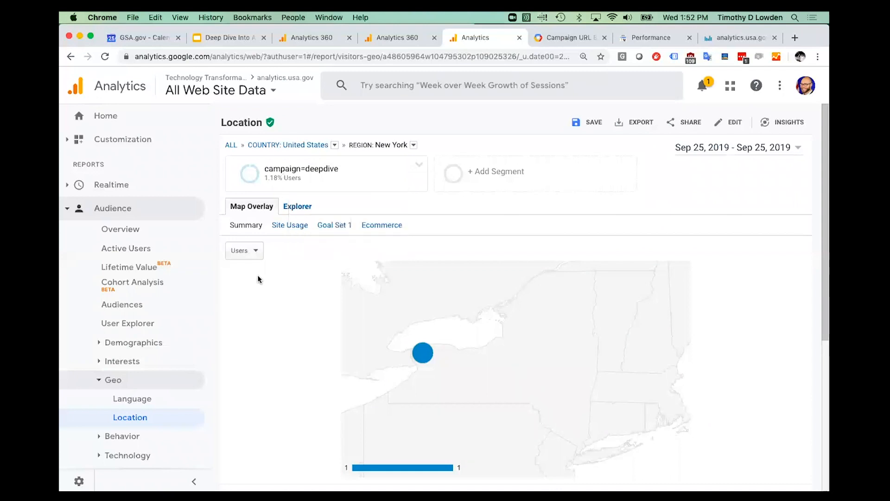
mouse_move(328, 171)
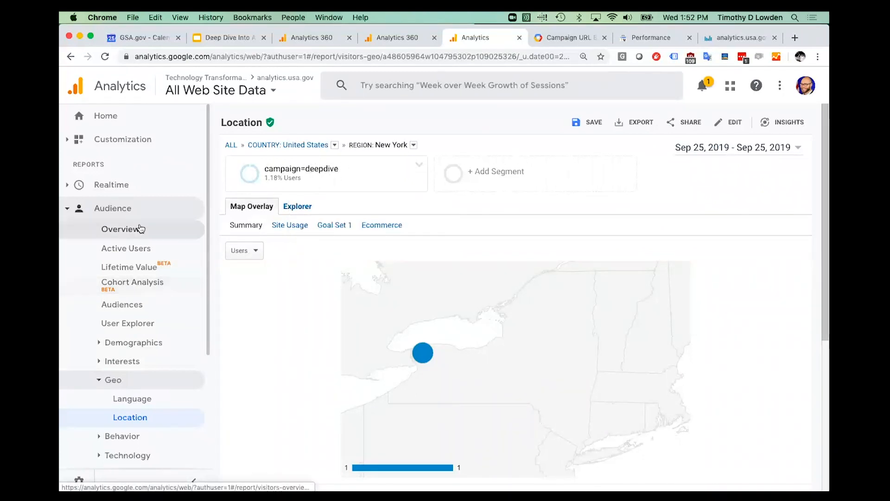
scroll(136, 338, "down", 4)
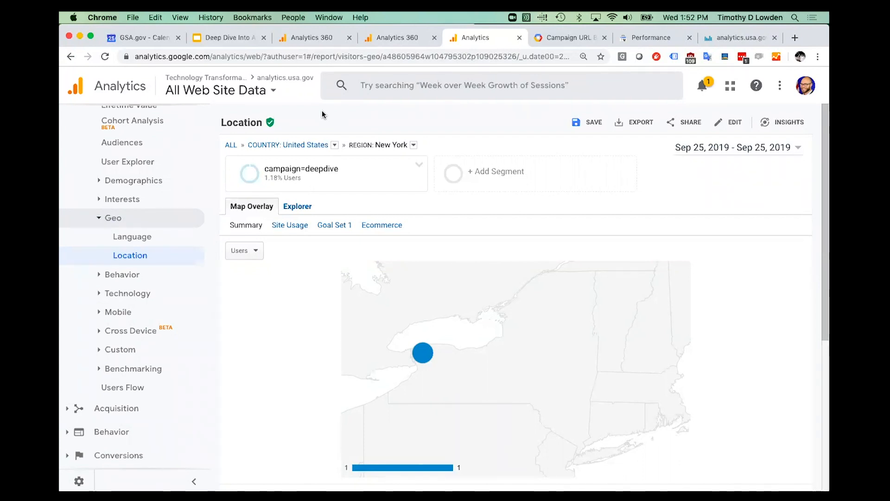
Switch to the slides to reveal the lowercase tip, and review the completed campaign fields in the Campaign URL Builder.
left_click(208, 41)
key("Right")
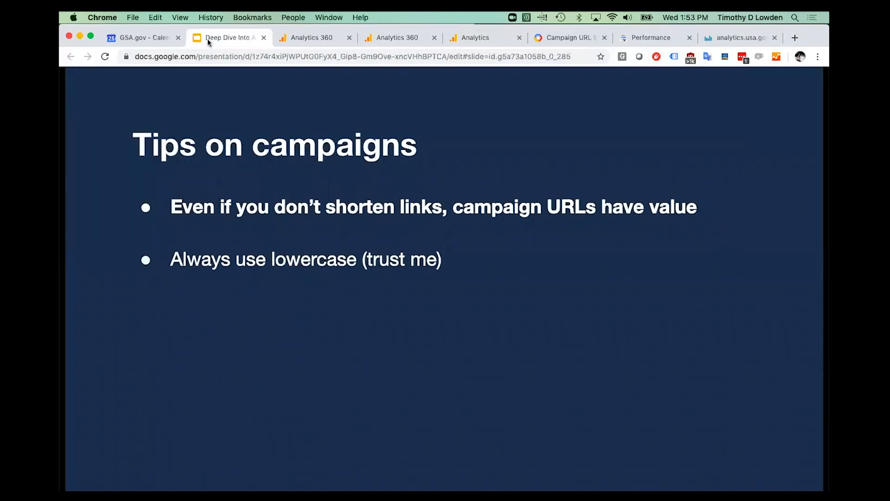
left_click(566, 37)
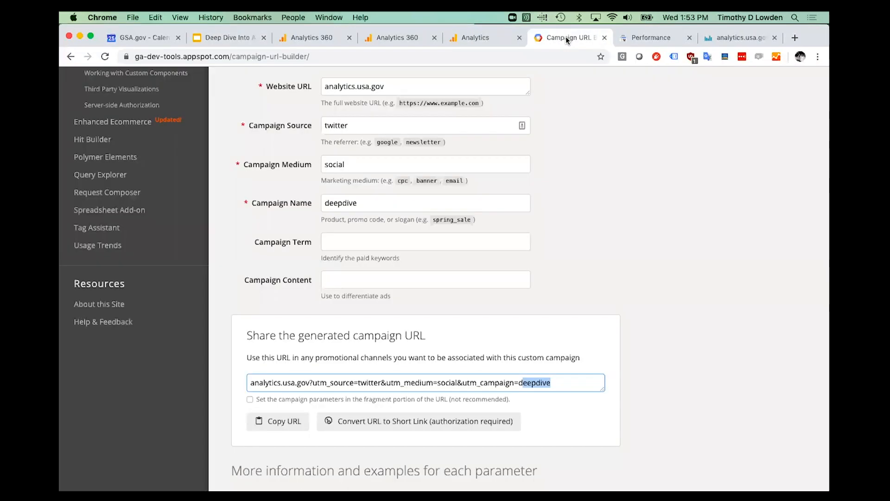
scroll(572, 227, "up", 2)
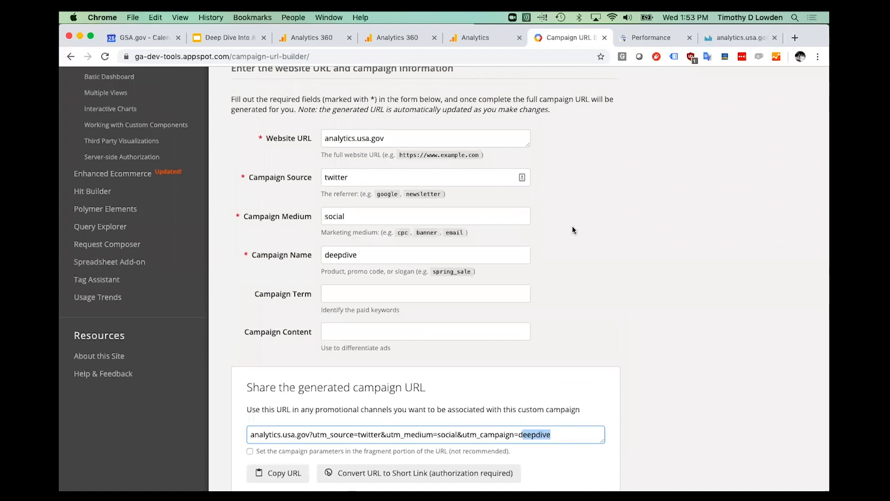
scroll(573, 229, "up", 1)
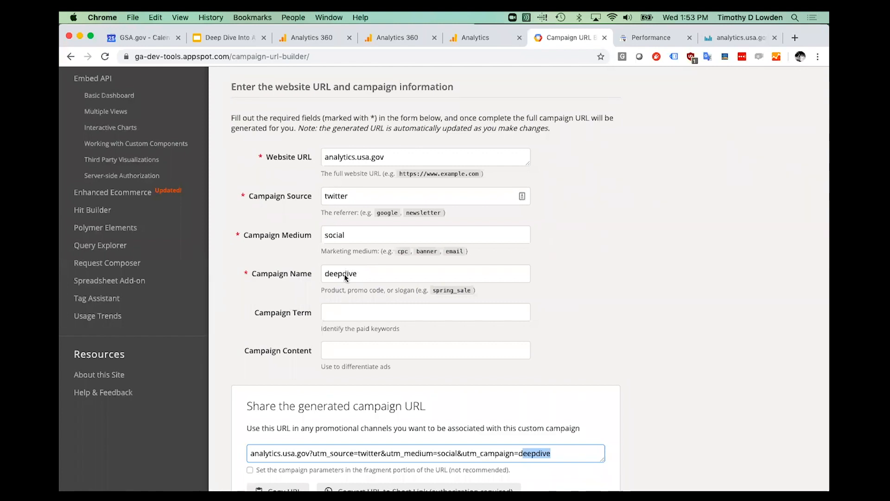
Reveal the slide tip on consistent naming across teams, and return to the Campaign URL Builder's Campaign Name field.
left_click(206, 38)
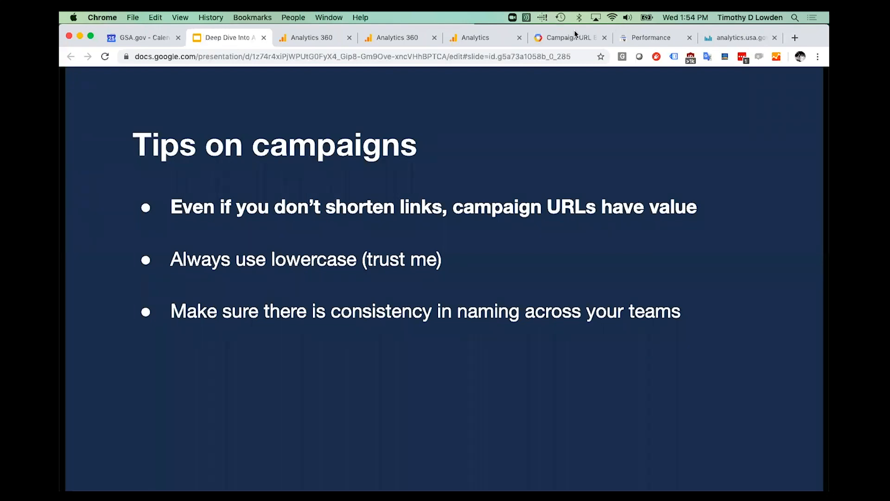
left_click(561, 34)
left_click(360, 277)
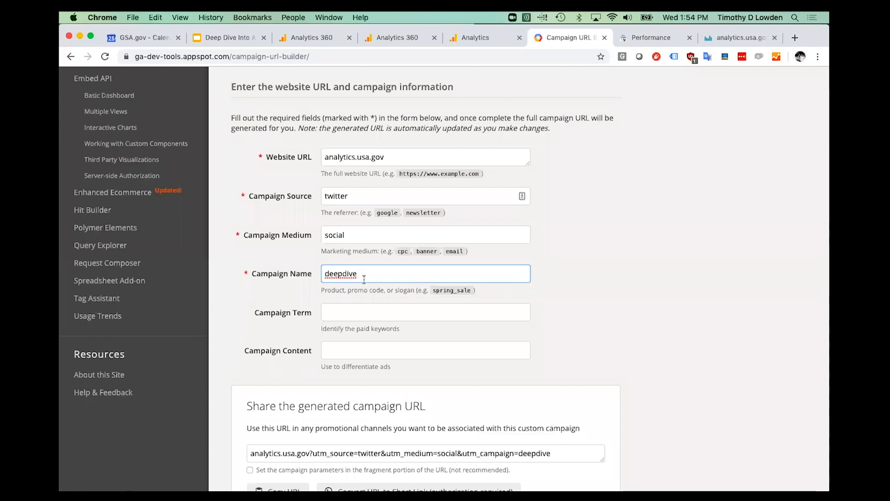
Reveal the slide tip about improperly tagged links, and highlight the campaign source "twitter" in the Campaign URL Builder.
left_click(202, 38)
key("Right")
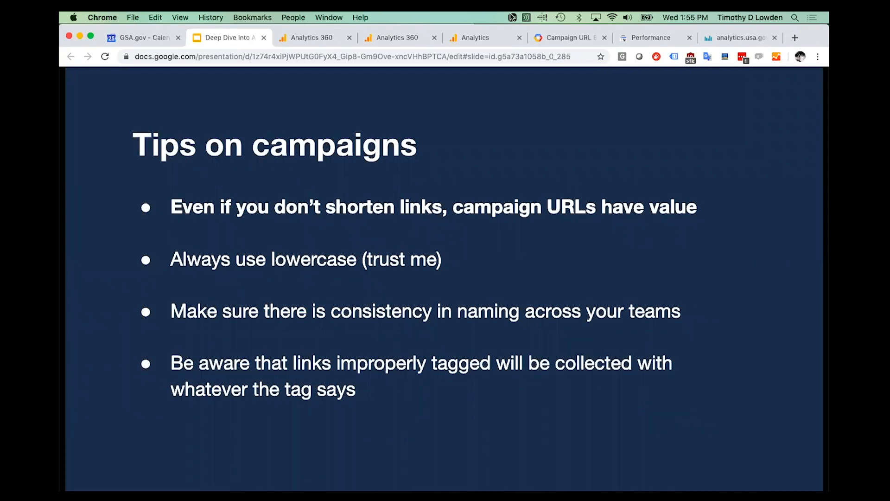
left_click(566, 45)
scroll(435, 299, "down", 1)
scroll(436, 299, "up", 1)
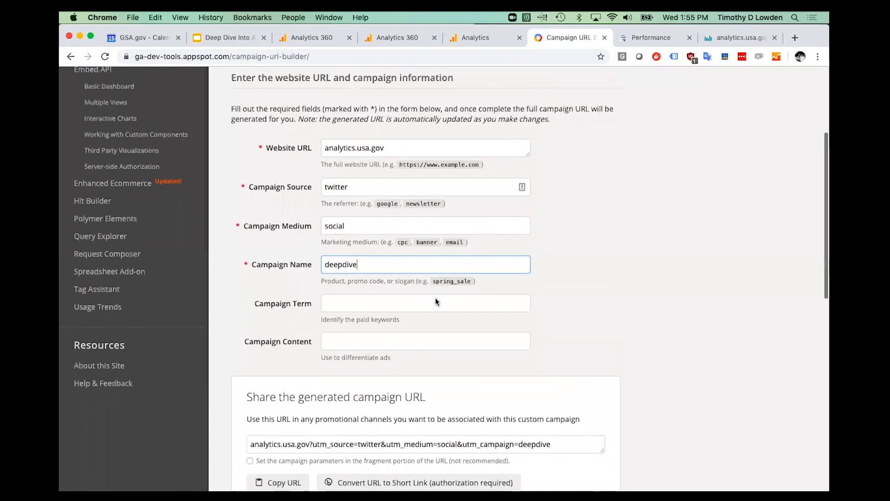
left_click_drag(351, 190, 324, 189)
In the generated campaign URL, highlight "twitter", the utm_source=twitter parameter, and the full UTM string through utm_campaign=deepdive.
scroll(445, 278, "down", 4)
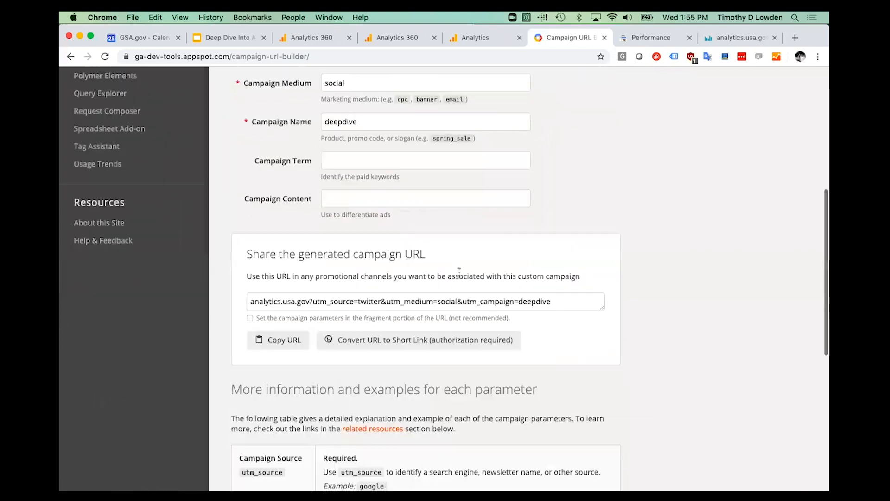
left_click(416, 307)
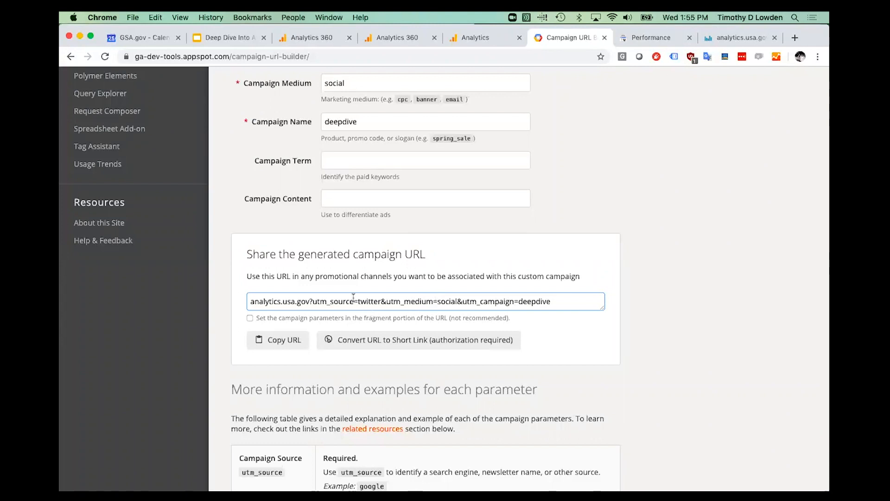
left_click_drag(358, 301, 381, 301)
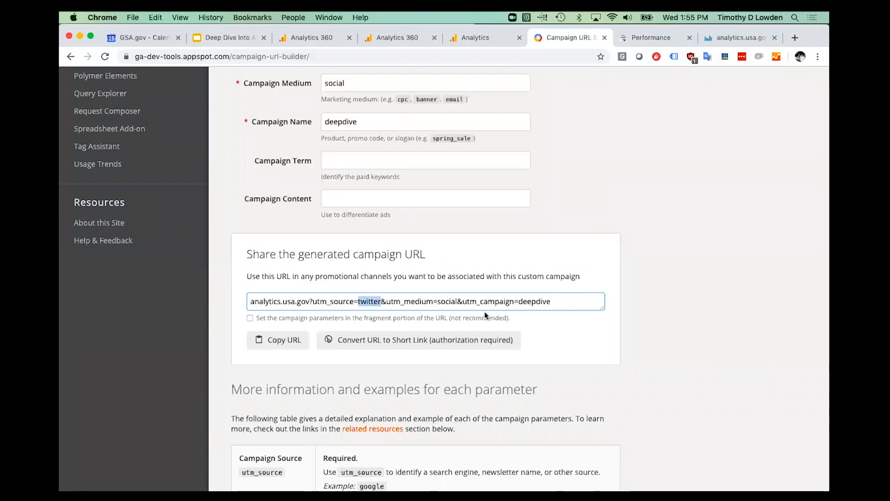
left_click_drag(313, 301, 382, 303)
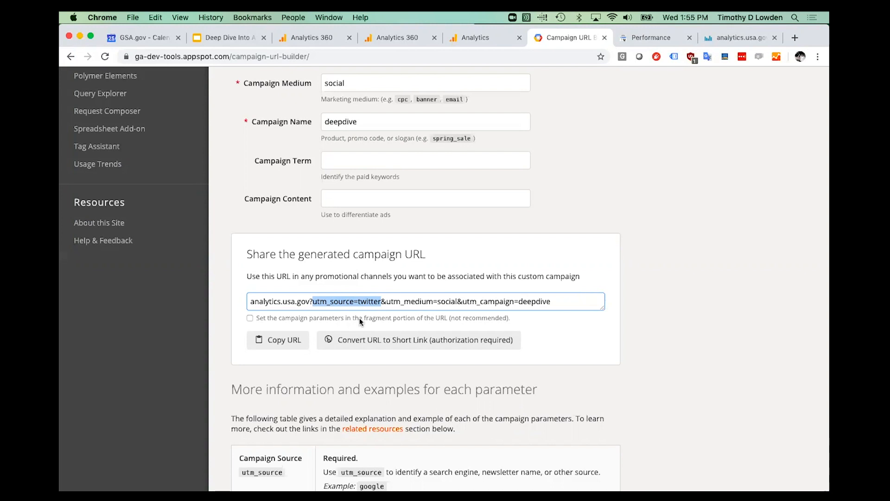
left_click(316, 302)
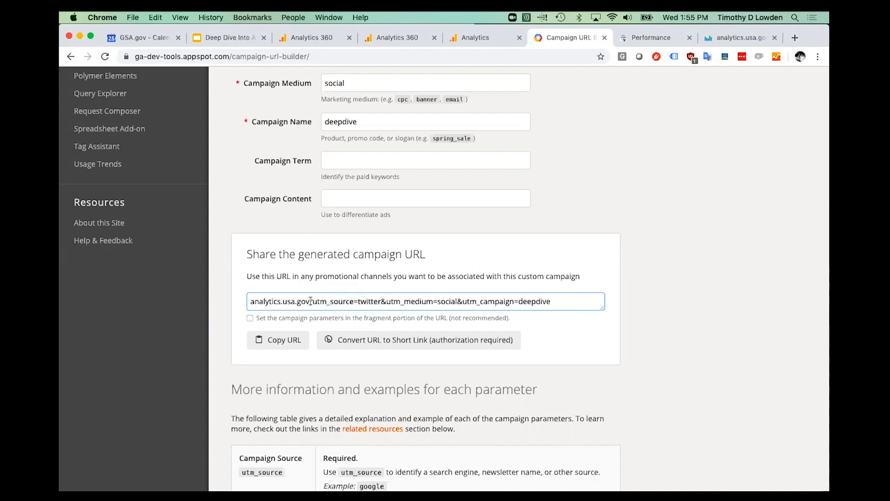
left_click_drag(313, 302, 553, 307)
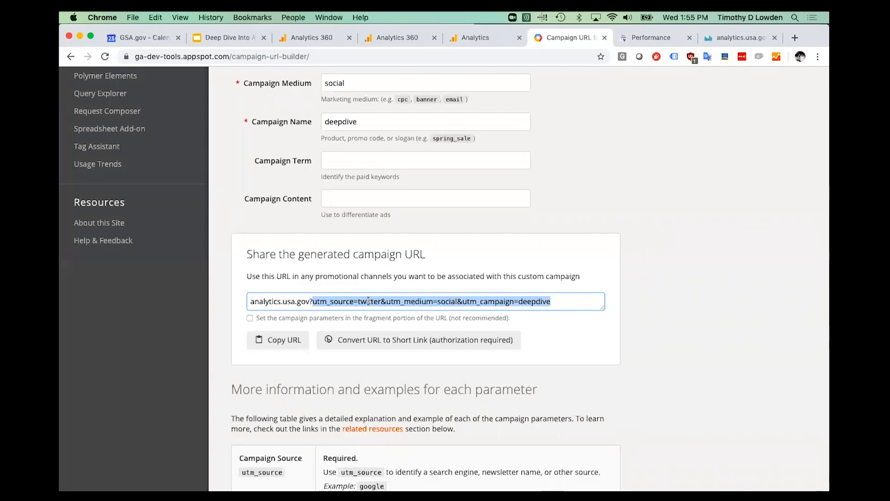
Return to the Tips on campaigns slide and reveal the tip about copy+paste links inheriting tags.
left_click(207, 40)
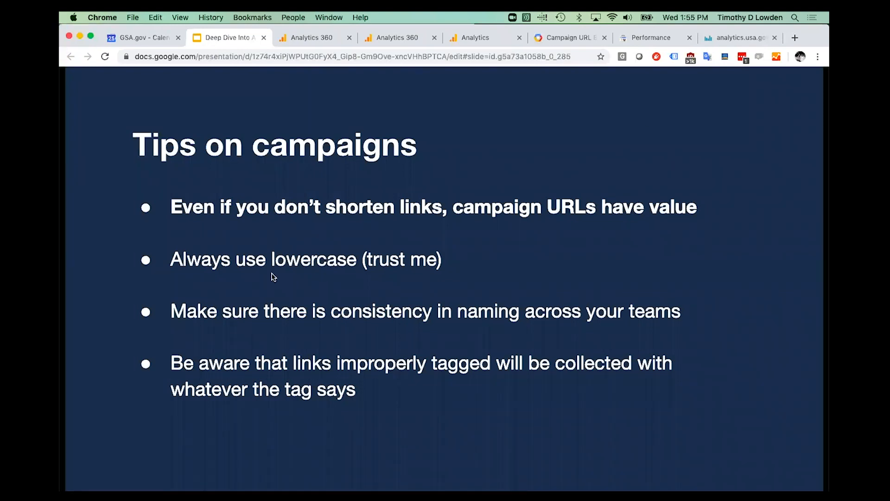
key("Right")
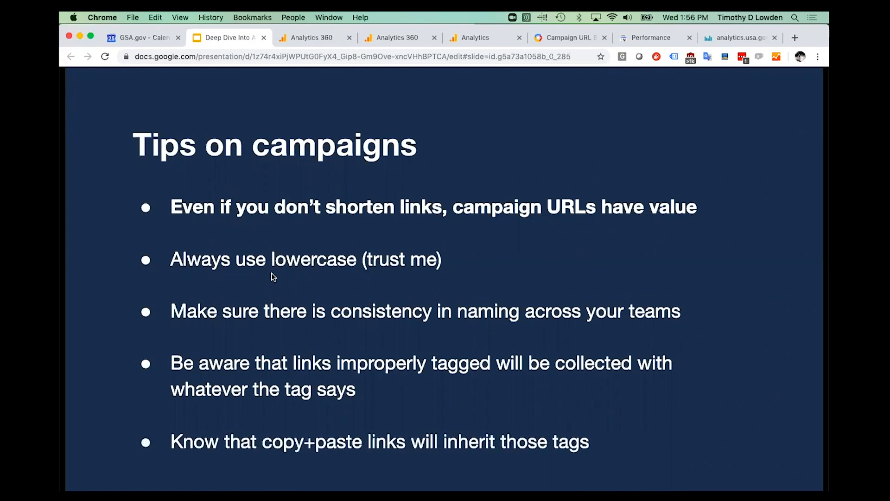